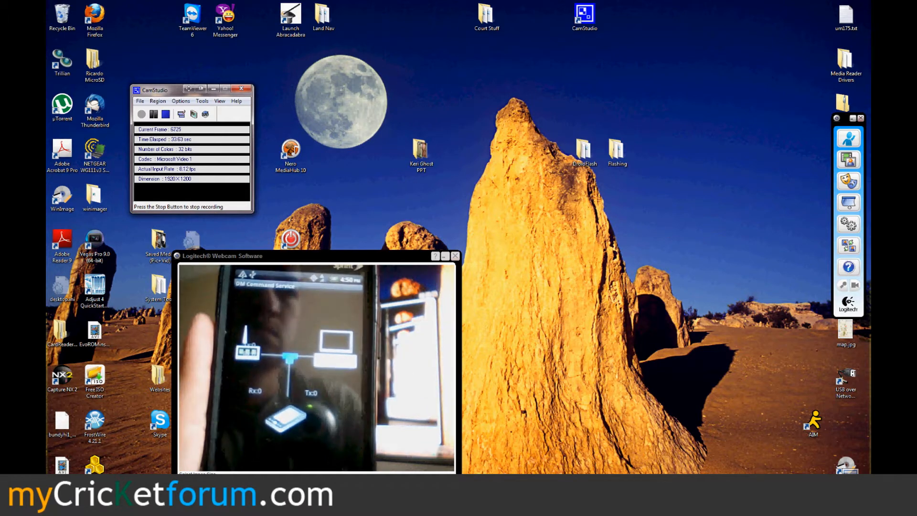
Reveal the hidden notification-area icons to reach the driver installation report
{"action": "left_click", "coordinate": [807, 479]}
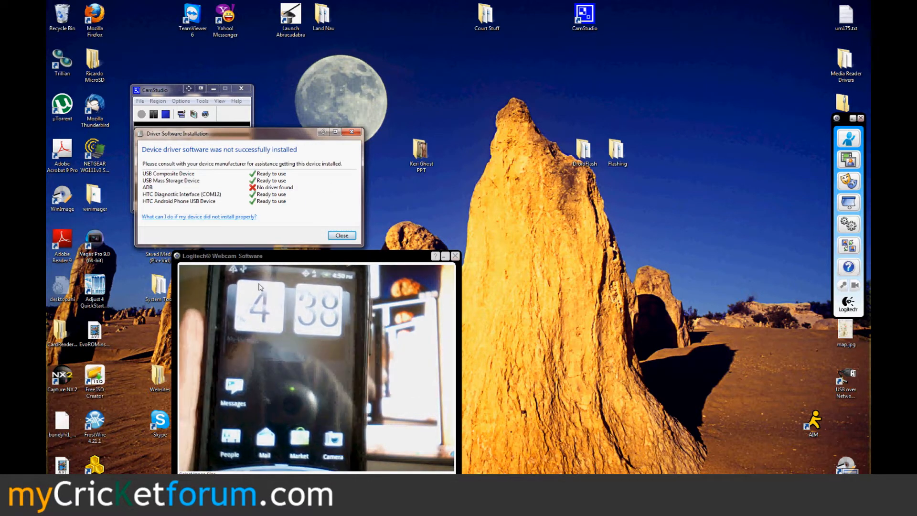
Dismiss the driver report and bring up the computer's System properties from the Start menu
{"action": "left_click", "coordinate": [342, 235]}
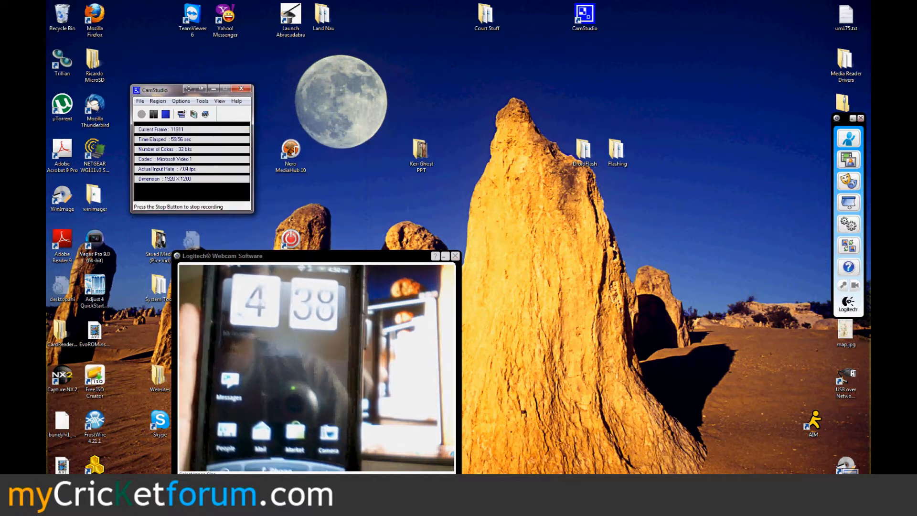
{"action": "left_click", "coordinate": [63, 507]}
{"action": "right_click", "coordinate": [177, 313]}
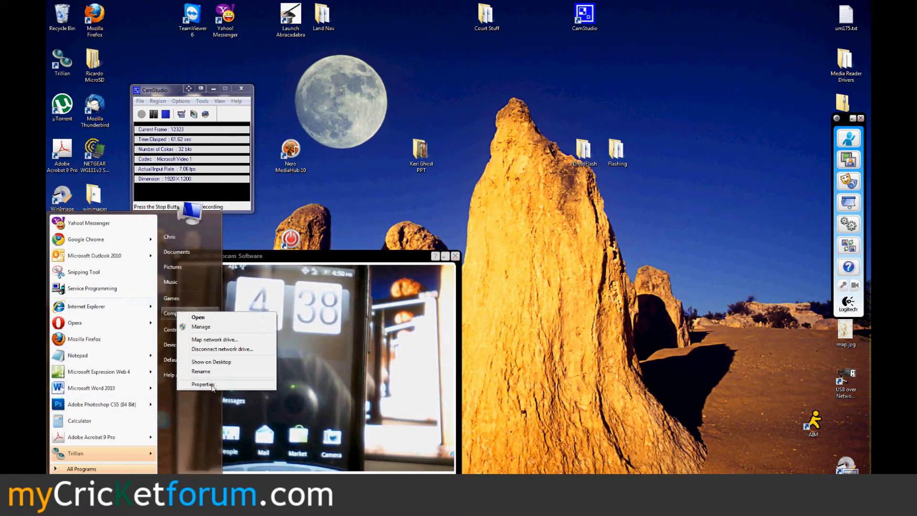
{"action": "key", "text": "Escape"}
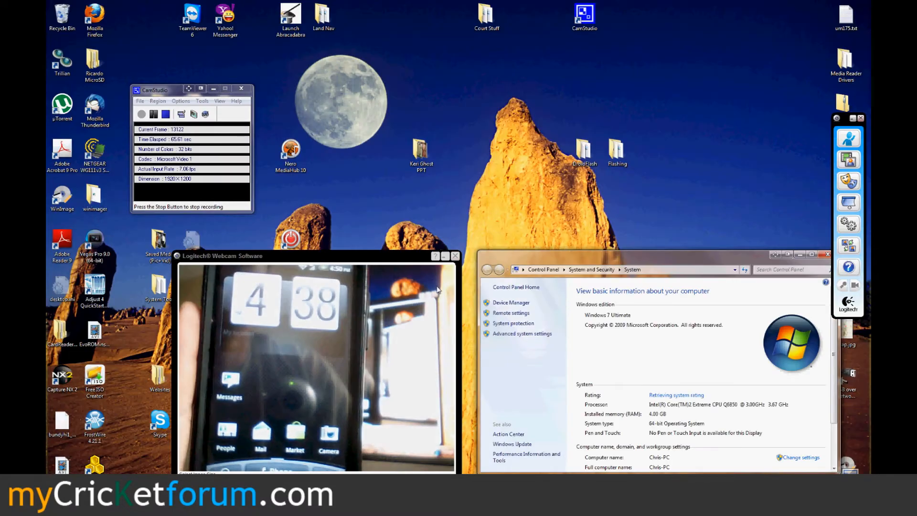
{"action": "left_click_drag", "start_coordinate": [556, 257], "coordinate": [226, 66]}
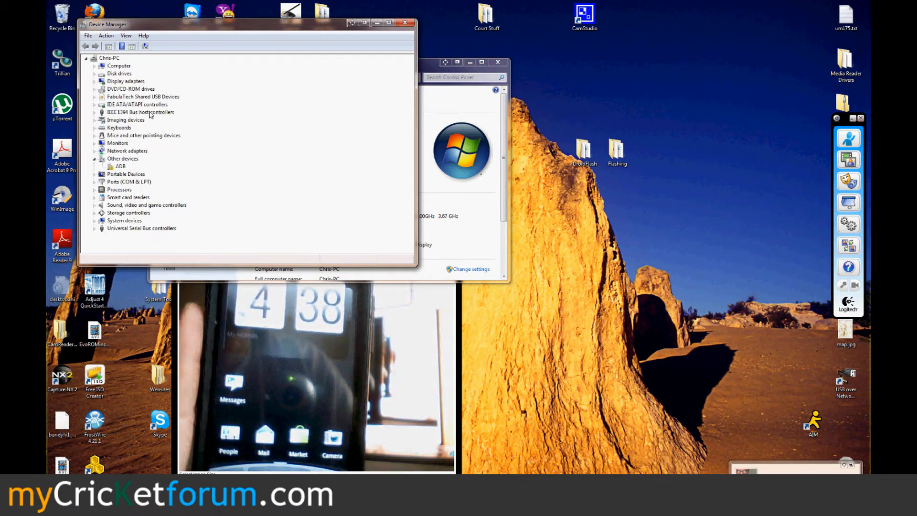
Start a manual driver update for the ADB device, choosing to supply the driver from disk
{"action": "double_click", "coordinate": [122, 166]}
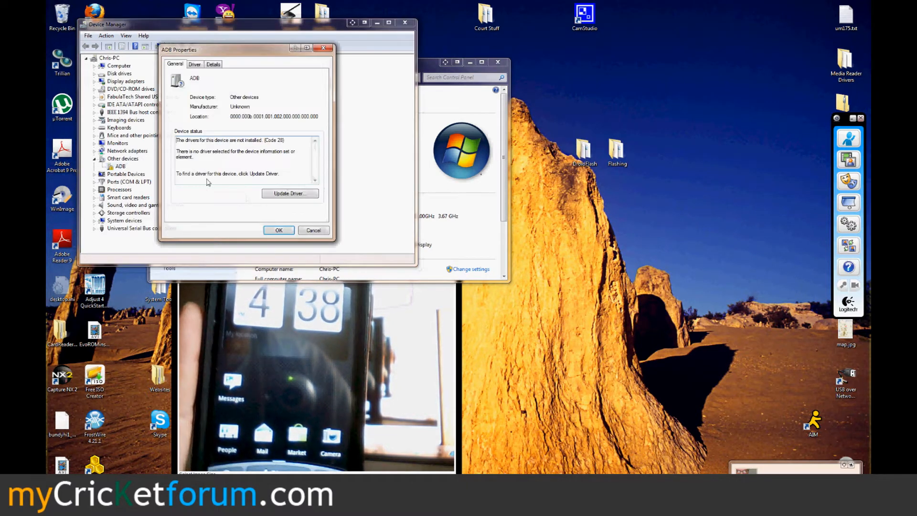
{"action": "left_click", "coordinate": [281, 195]}
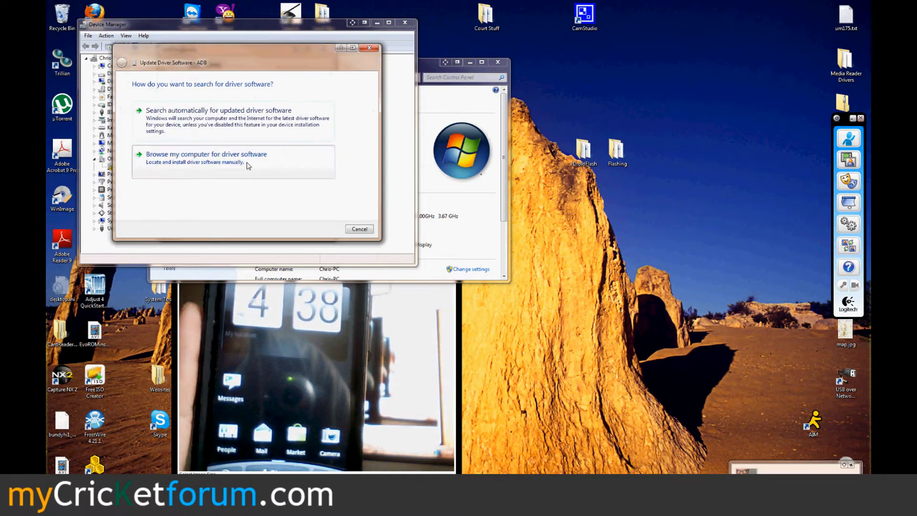
{"action": "left_click", "coordinate": [247, 165]}
{"action": "left_click", "coordinate": [256, 185]}
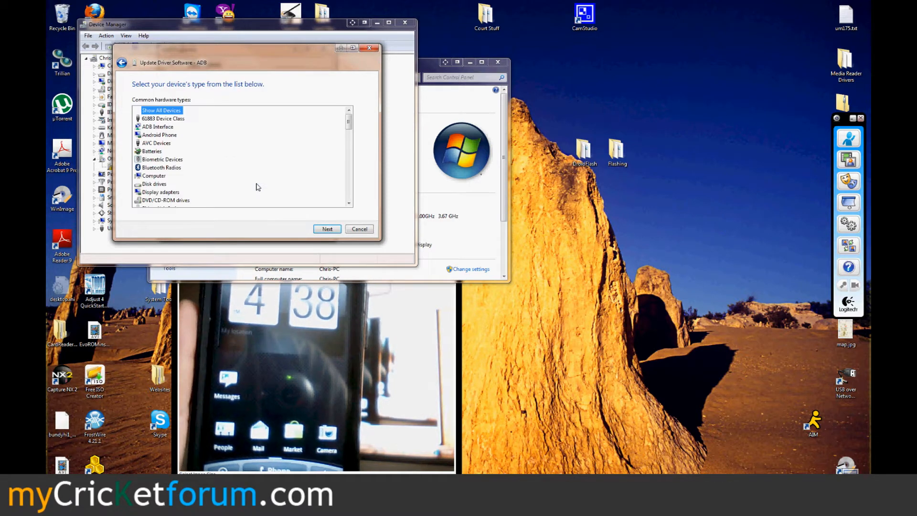
{"action": "left_click", "coordinate": [317, 228]}
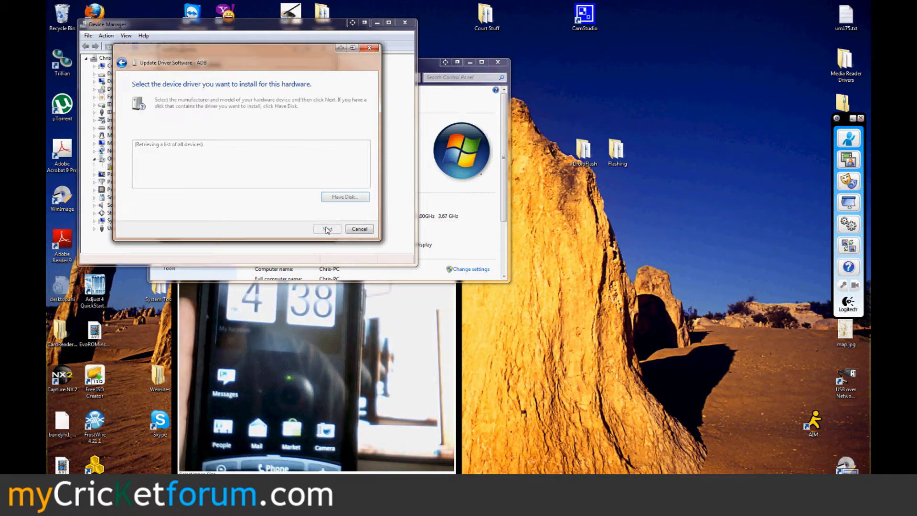
{"action": "left_click", "coordinate": [341, 199]}
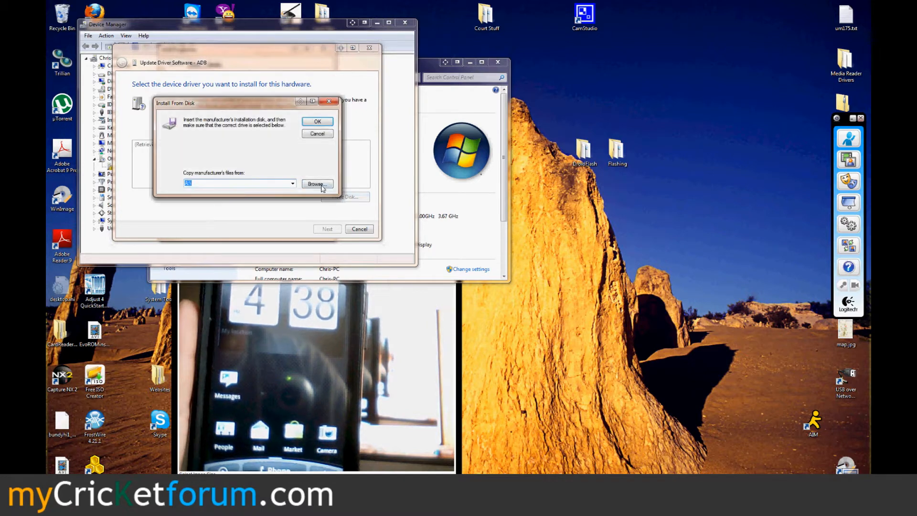
Point the installer at android_winusb.inf and install the unsigned Android ADB Interface driver
{"action": "left_click", "coordinate": [322, 187]}
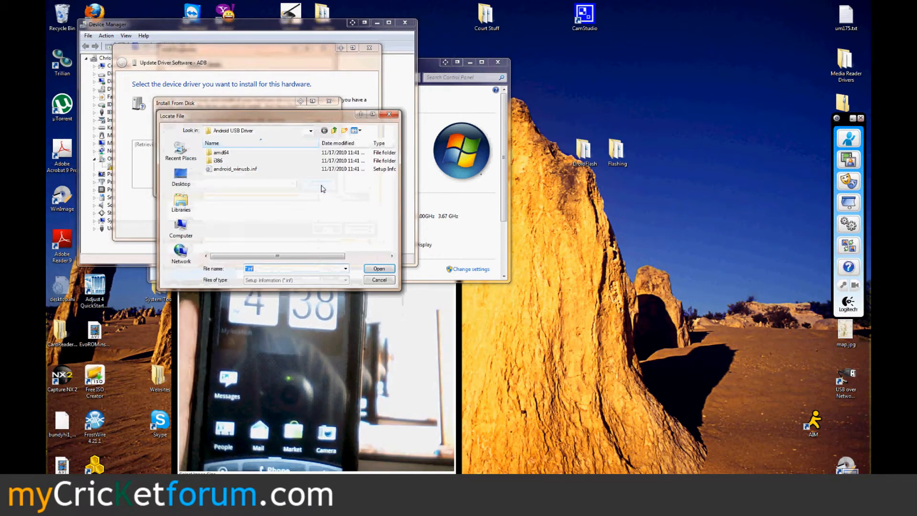
{"action": "left_click", "coordinate": [244, 170]}
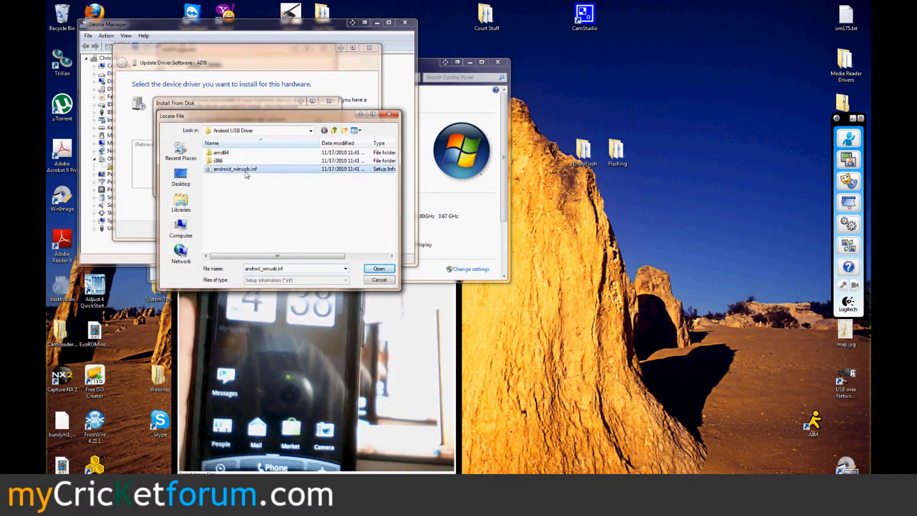
{"action": "left_click", "coordinate": [379, 269]}
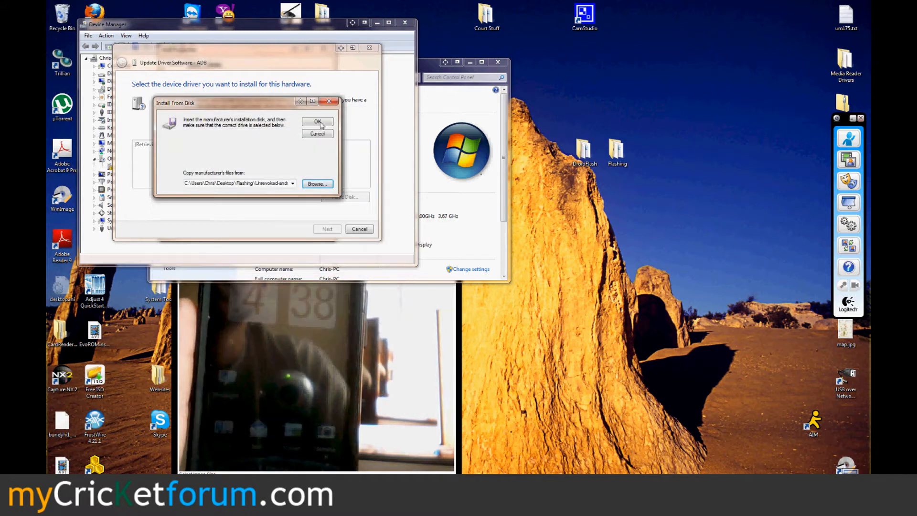
{"action": "left_click", "coordinate": [321, 124]}
{"action": "left_click", "coordinate": [339, 230]}
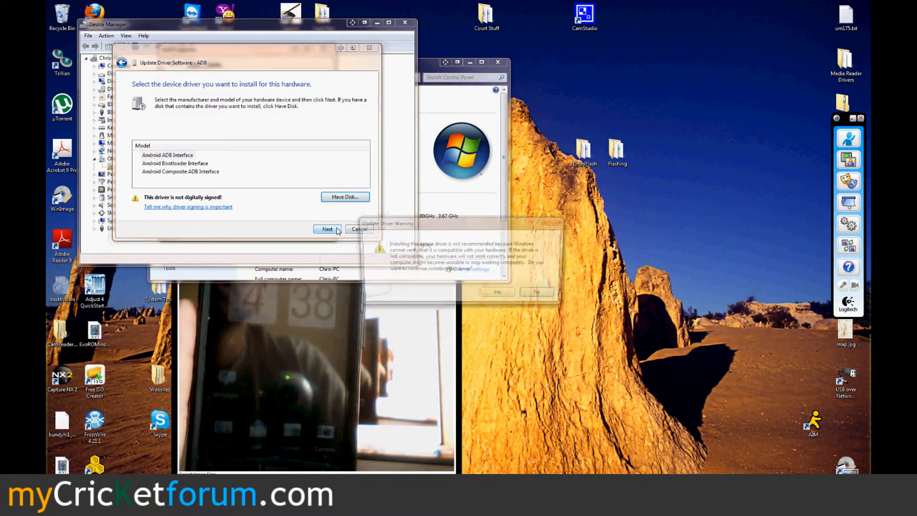
{"action": "left_click", "coordinate": [500, 294]}
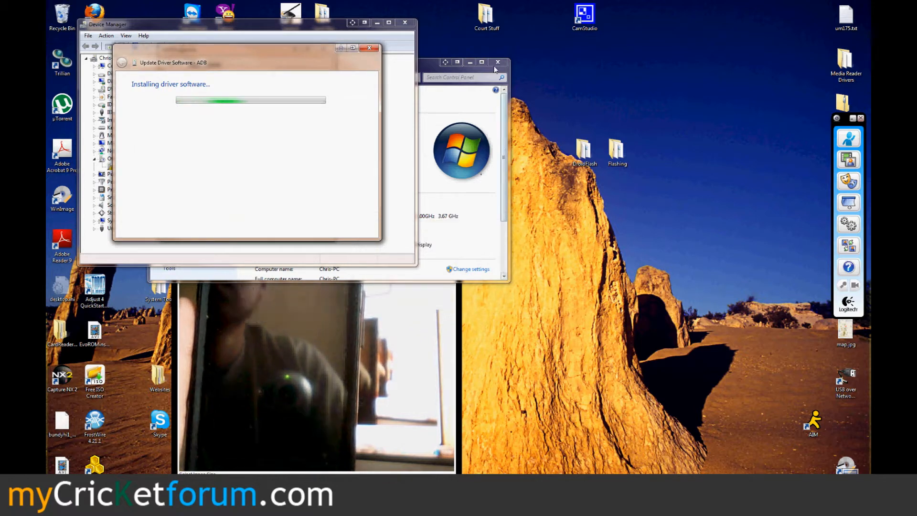
Close the System window, the install success message and the ADB device properties
{"action": "left_click", "coordinate": [432, 70]}
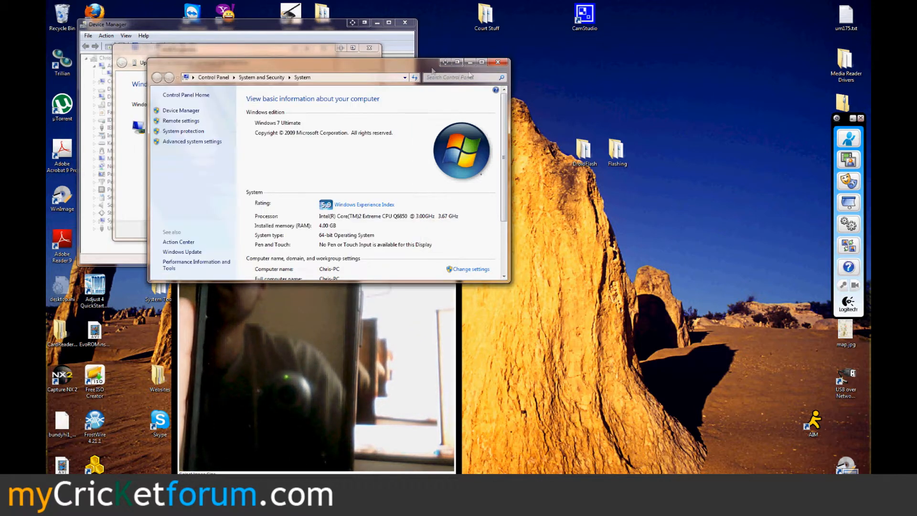
{"action": "left_click", "coordinate": [497, 63]}
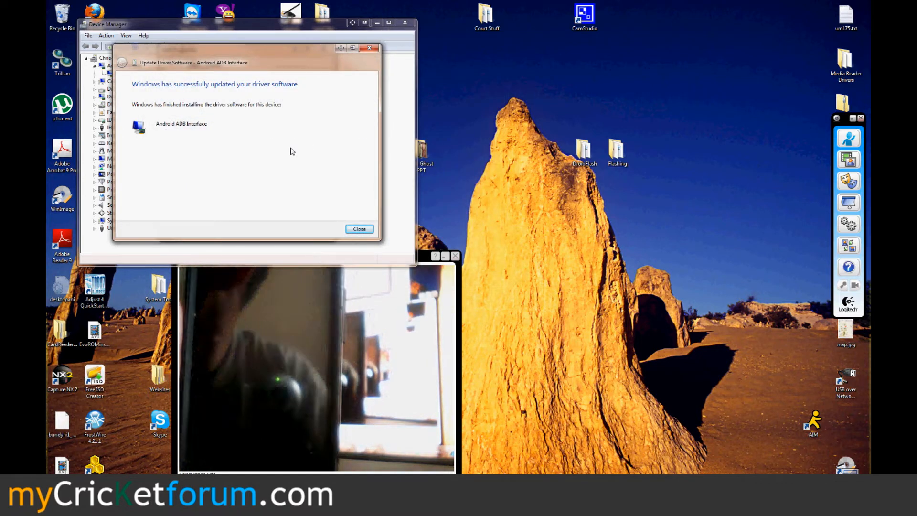
{"action": "left_click", "coordinate": [365, 230]}
{"action": "left_click", "coordinate": [291, 231]}
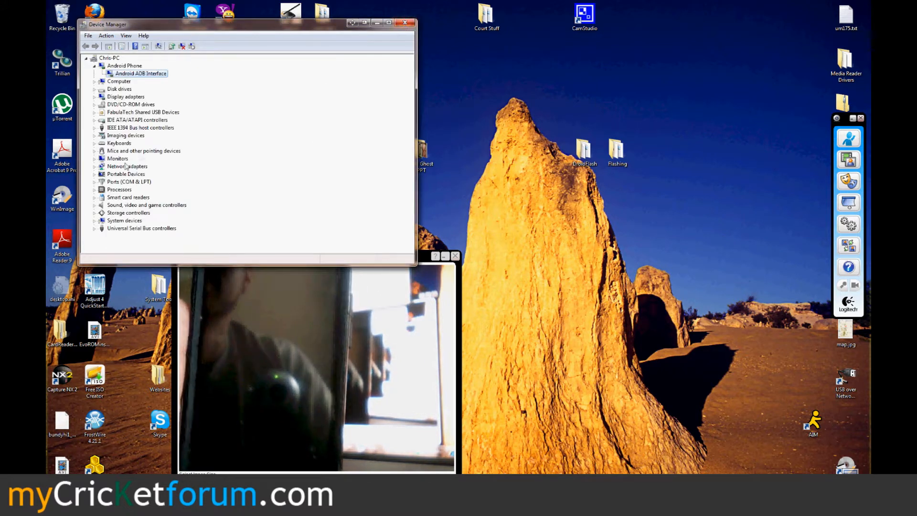
Bring up the advanced port settings of HTC Diagnostic Interface (COM12)
{"action": "left_click", "coordinate": [94, 182]}
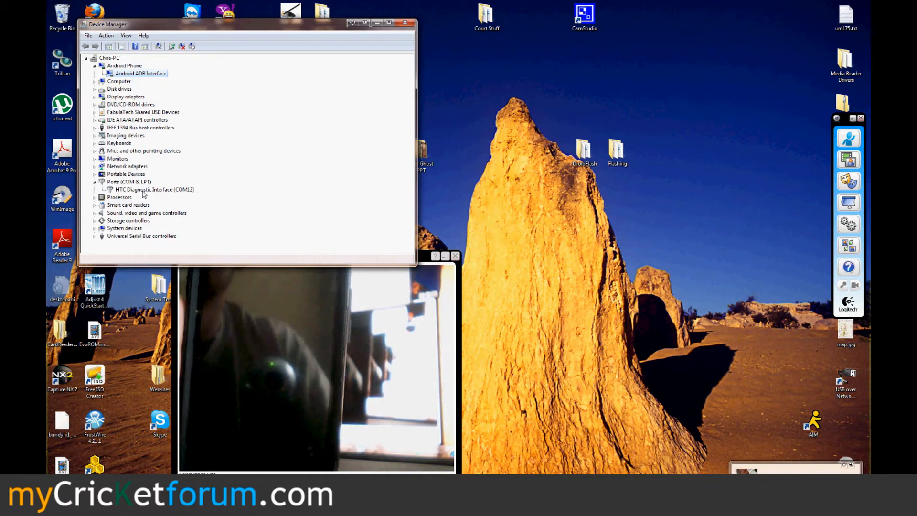
{"action": "double_click", "coordinate": [143, 191]}
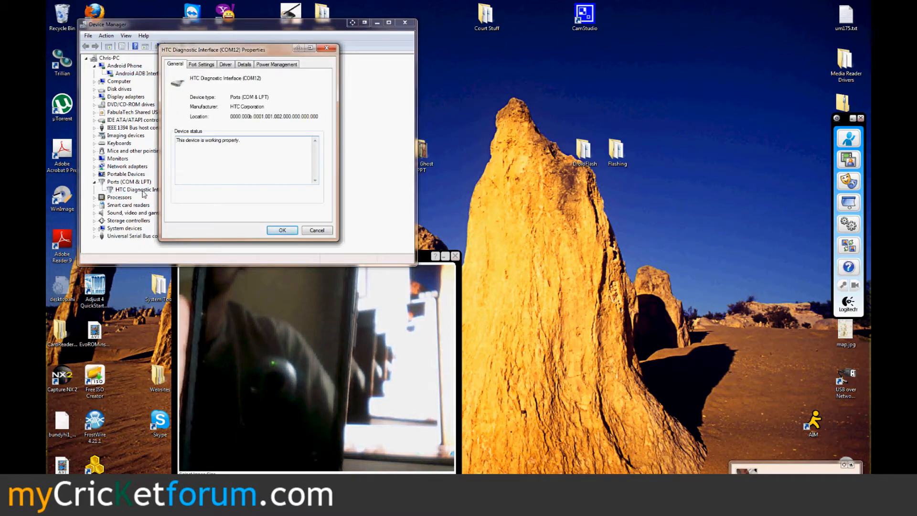
{"action": "left_click", "coordinate": [201, 65]}
{"action": "left_click", "coordinate": [272, 166]}
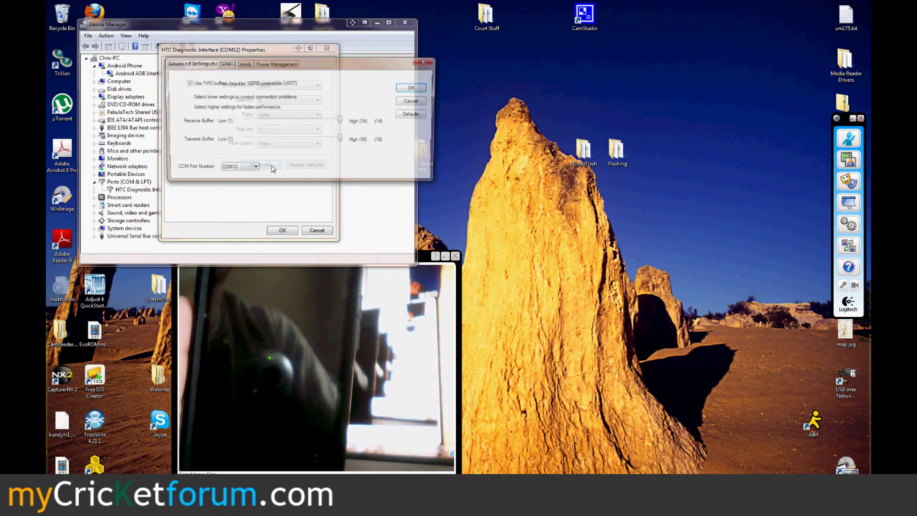
Assign the port number COM15, accepting that it is already in use, and apply
{"action": "left_click", "coordinate": [247, 168]}
{"action": "left_click", "coordinate": [237, 194]}
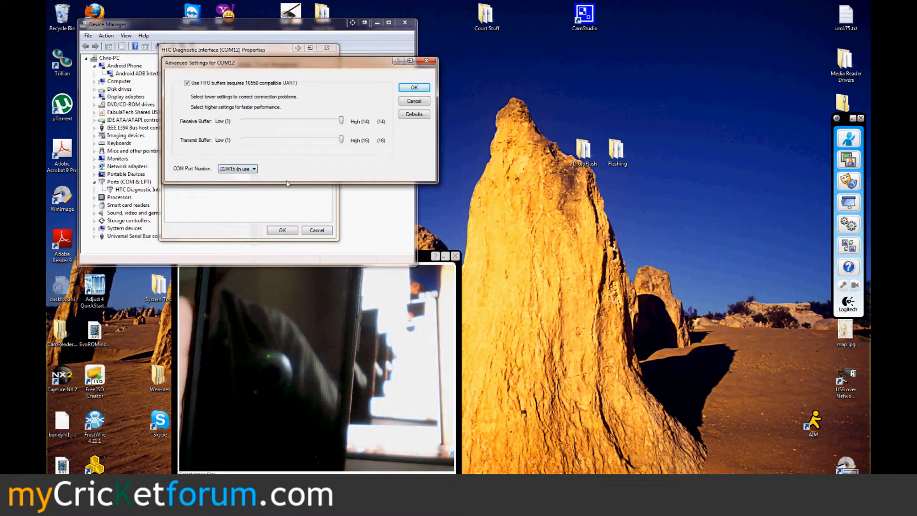
{"action": "left_click", "coordinate": [413, 88]}
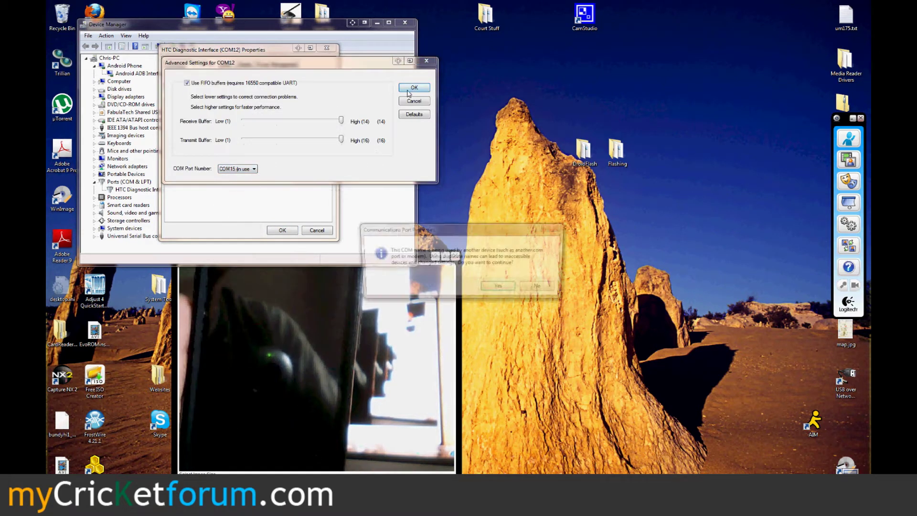
{"action": "left_click", "coordinate": [502, 288]}
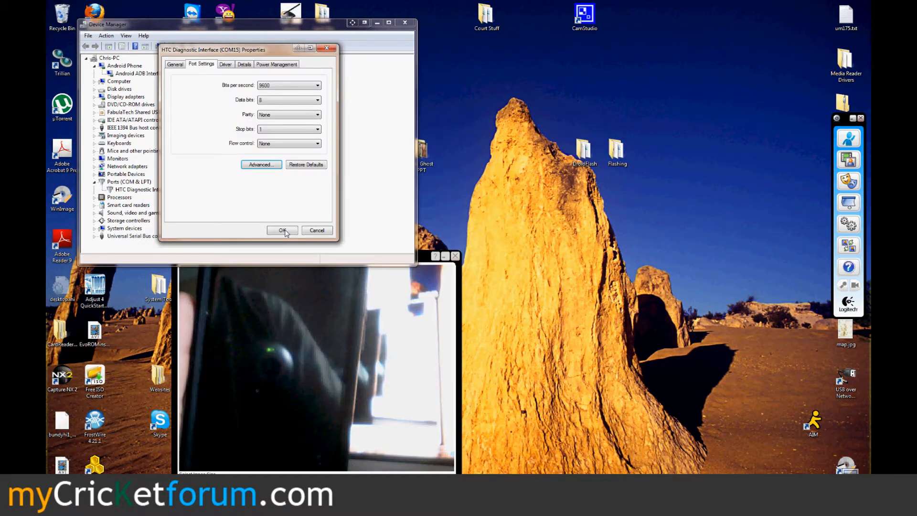
{"action": "left_click", "coordinate": [282, 230]}
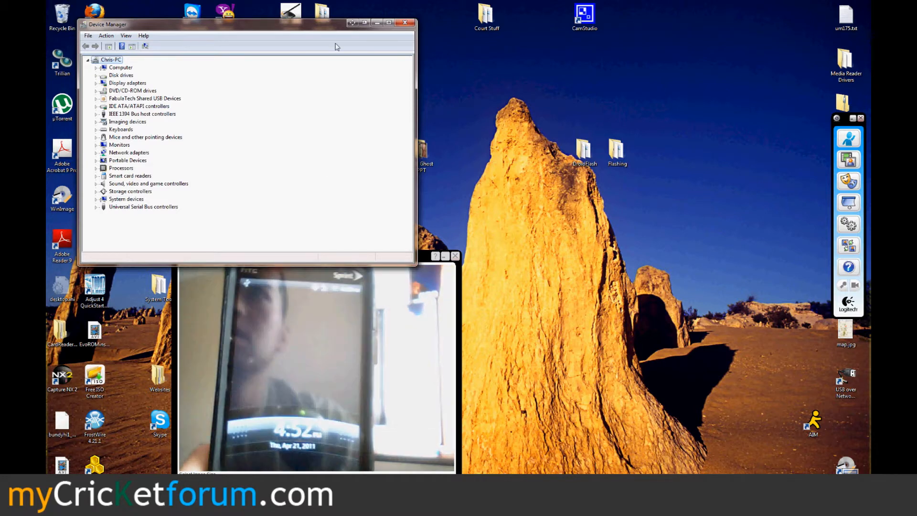
Launch cdma workshop.exe from Flashing > CDMA Workshop 2.7 FULL, dismissing the registration prompt
{"action": "left_click", "coordinate": [405, 23]}
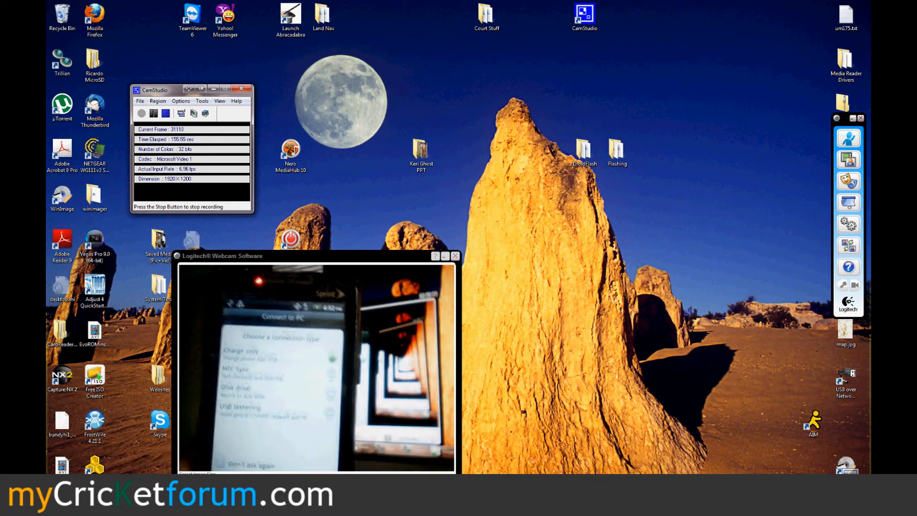
{"action": "left_click", "coordinate": [616, 154]}
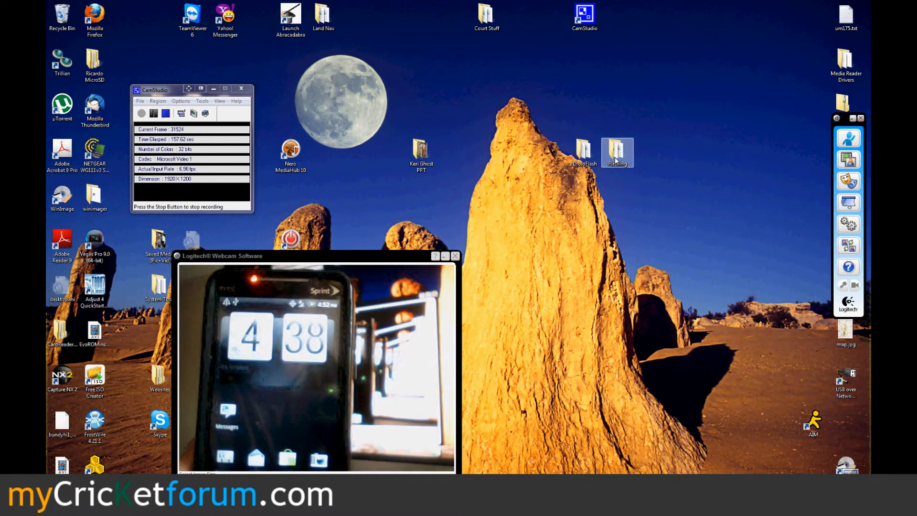
{"action": "double_click", "coordinate": [616, 153]}
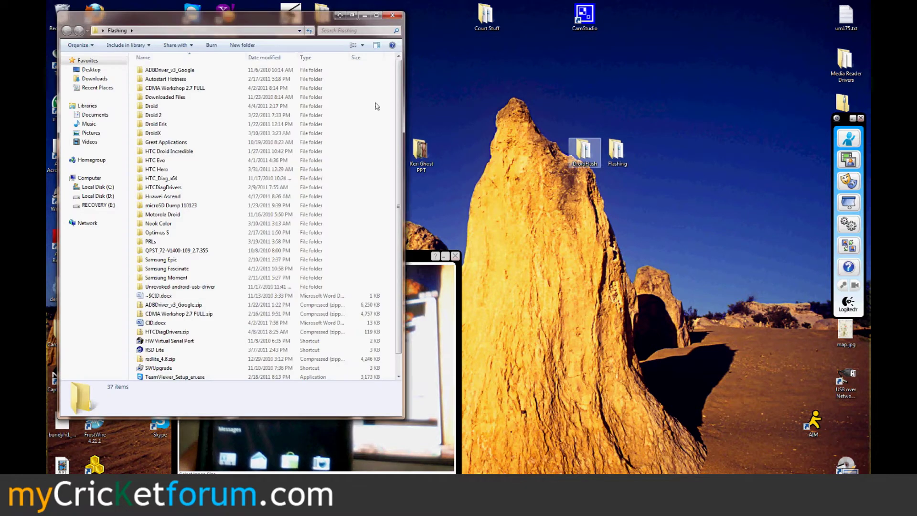
{"action": "double_click", "coordinate": [158, 89]}
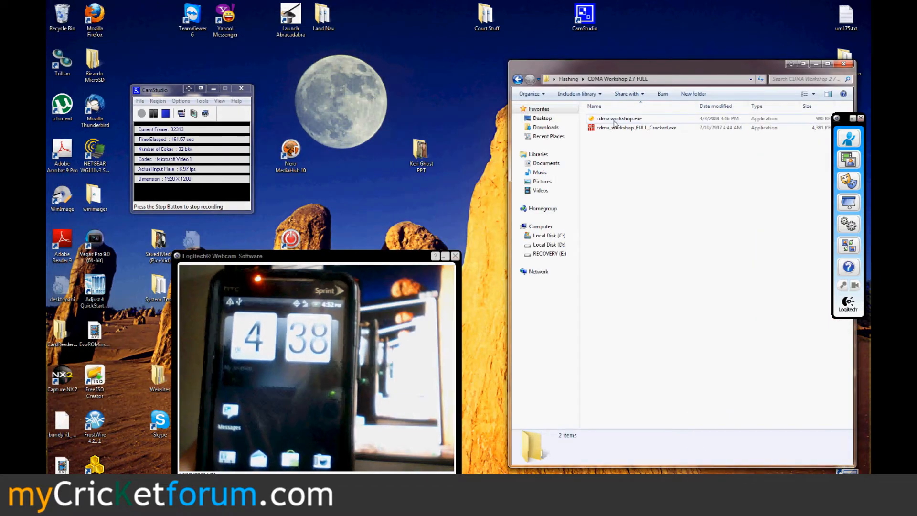
{"action": "double_click", "coordinate": [613, 123]}
{"action": "left_click", "coordinate": [501, 285]}
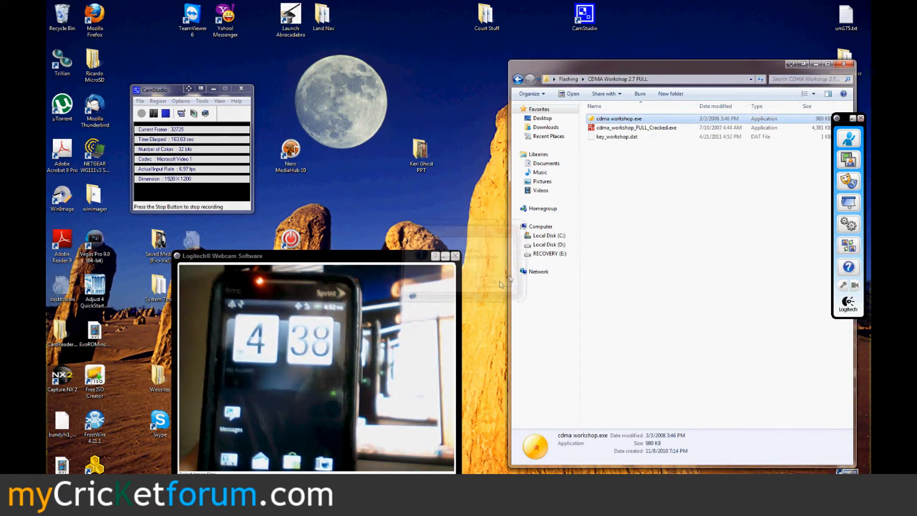
{"action": "left_click", "coordinate": [843, 64]}
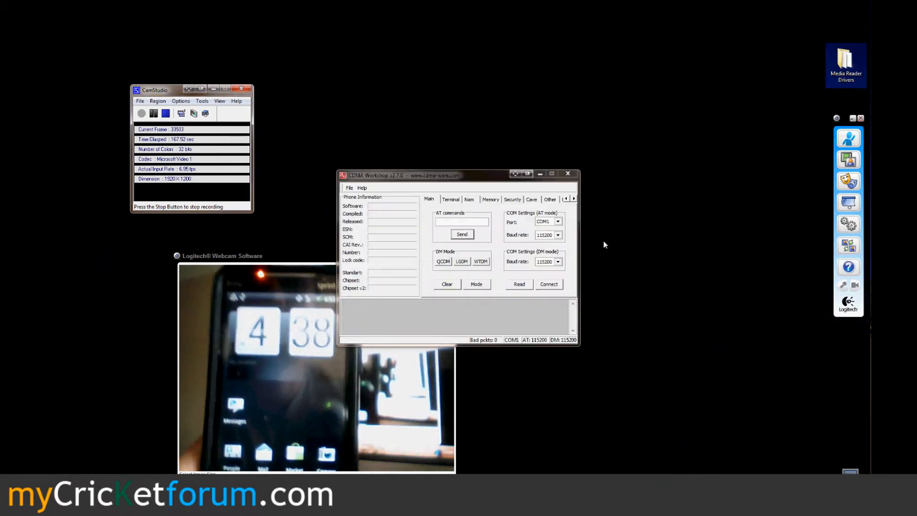
Connect CDMA Workshop to the phone on port COM15 and switch to its Security settings
{"action": "left_click", "coordinate": [557, 221]}
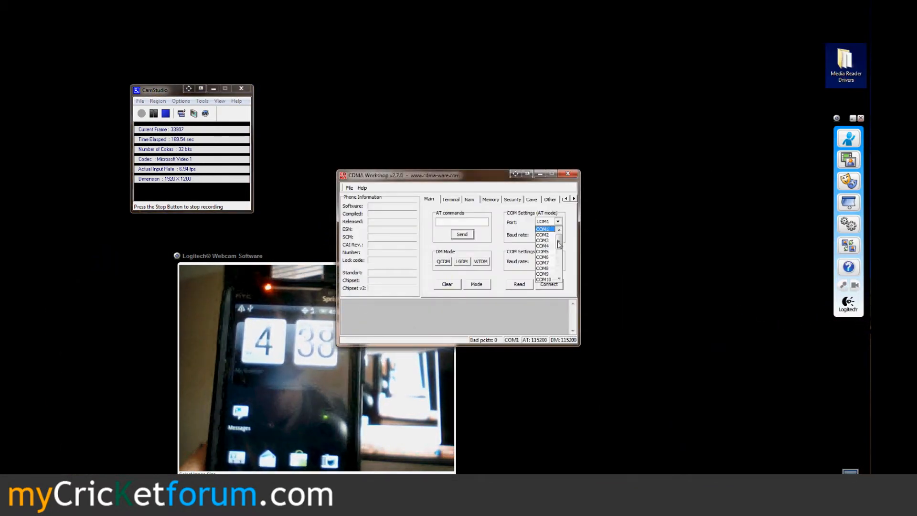
{"action": "left_click_drag", "start_coordinate": [557, 244], "coordinate": [559, 249]}
{"action": "left_click", "coordinate": [549, 269]}
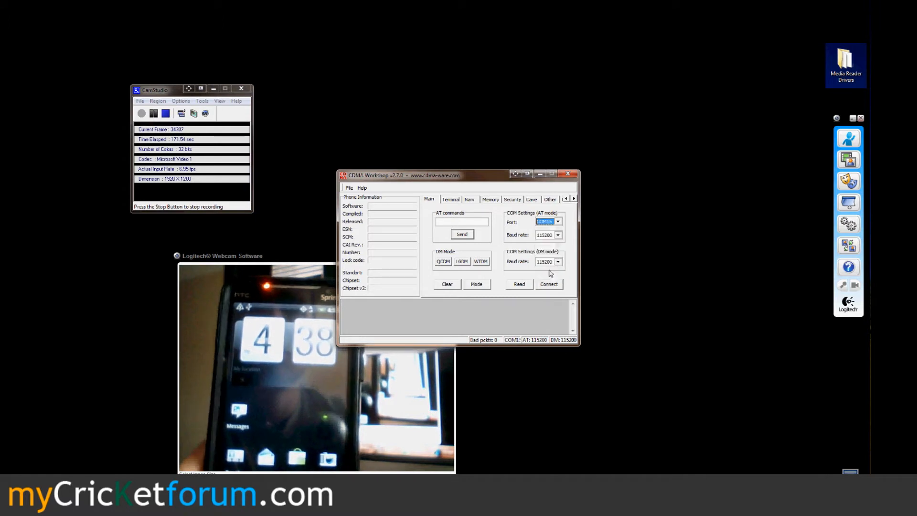
{"action": "left_click", "coordinate": [548, 284]}
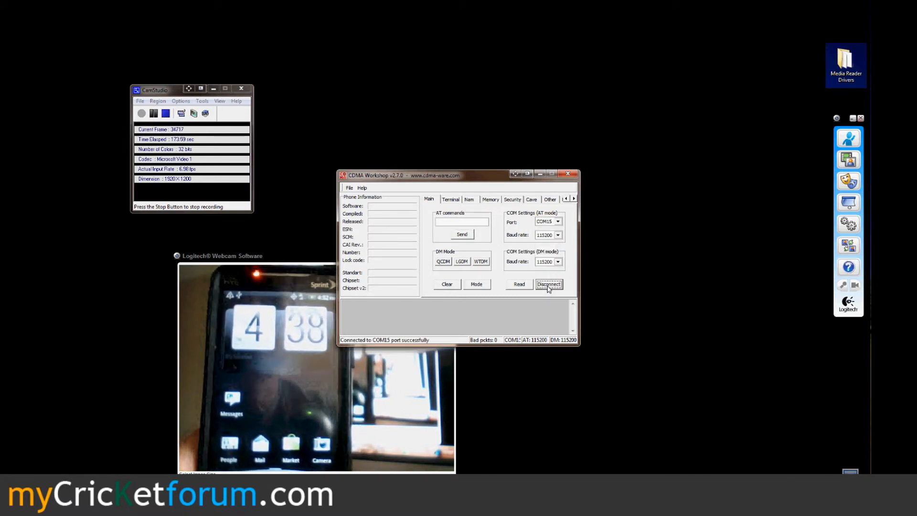
{"action": "left_click", "coordinate": [513, 201]}
Read the phone's SPC and send it to unlock the phone
{"action": "left_click", "coordinate": [530, 241]}
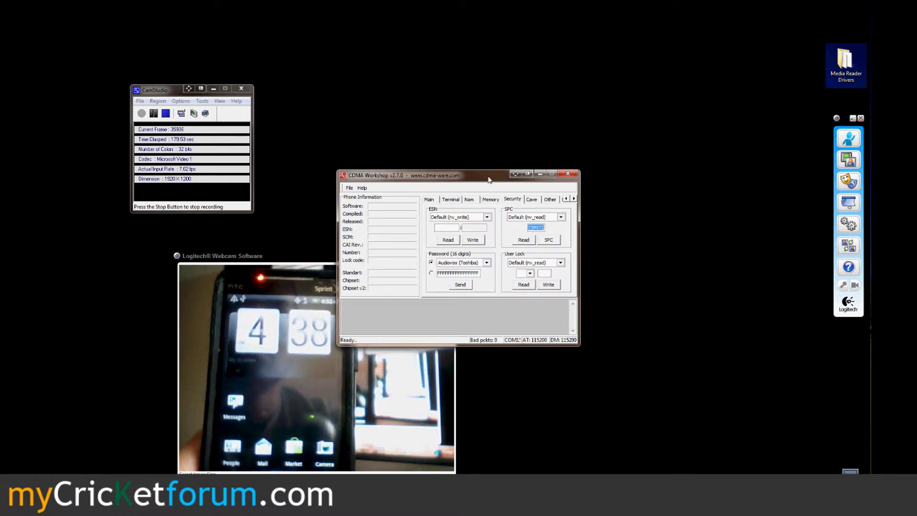
{"action": "left_click_drag", "start_coordinate": [488, 179], "coordinate": [403, 84]}
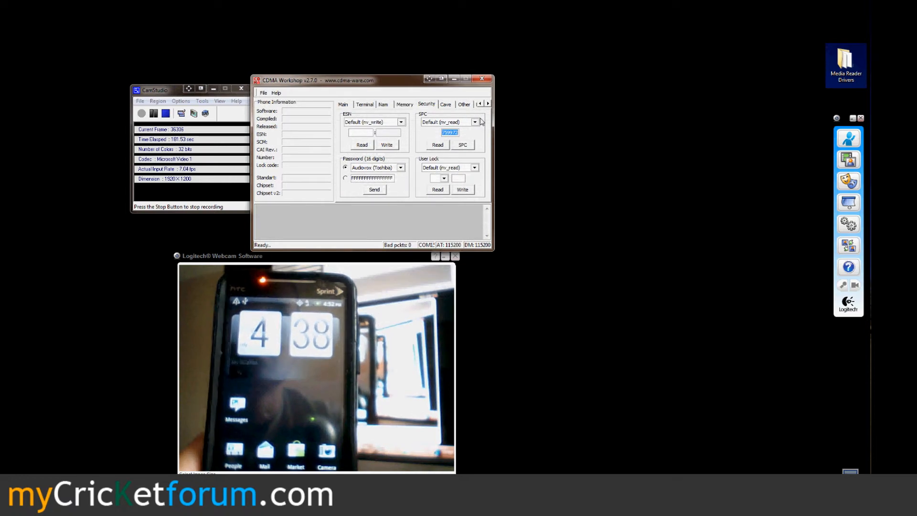
{"action": "left_click", "coordinate": [465, 145]}
{"action": "left_click", "coordinate": [478, 156]}
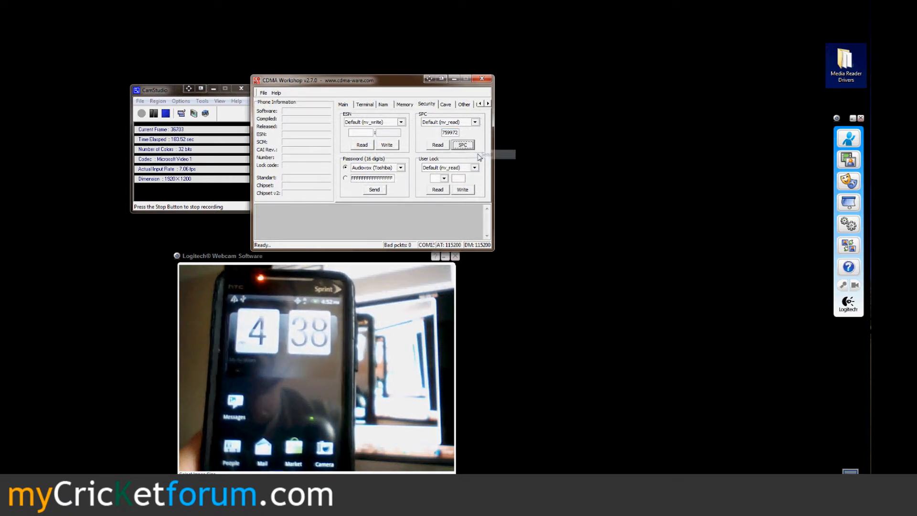
{"action": "key", "text": "Return"}
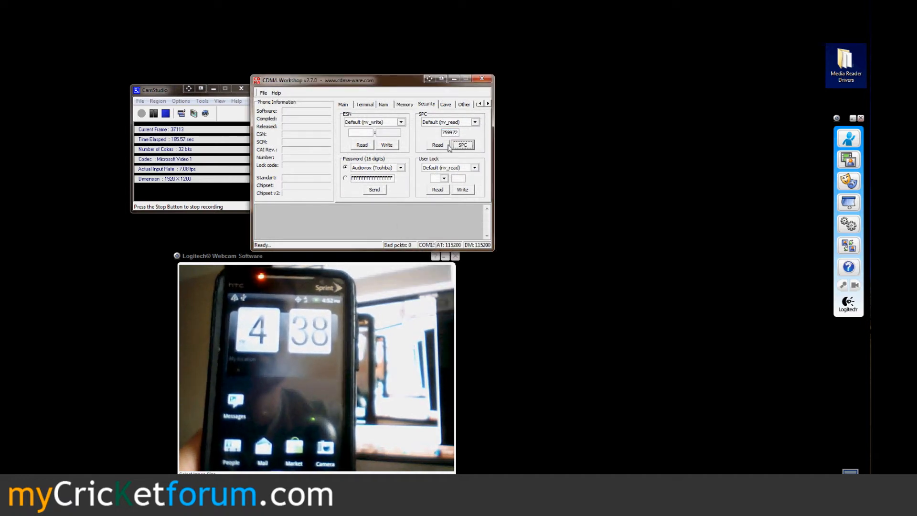
{"action": "double_click", "coordinate": [449, 134]}
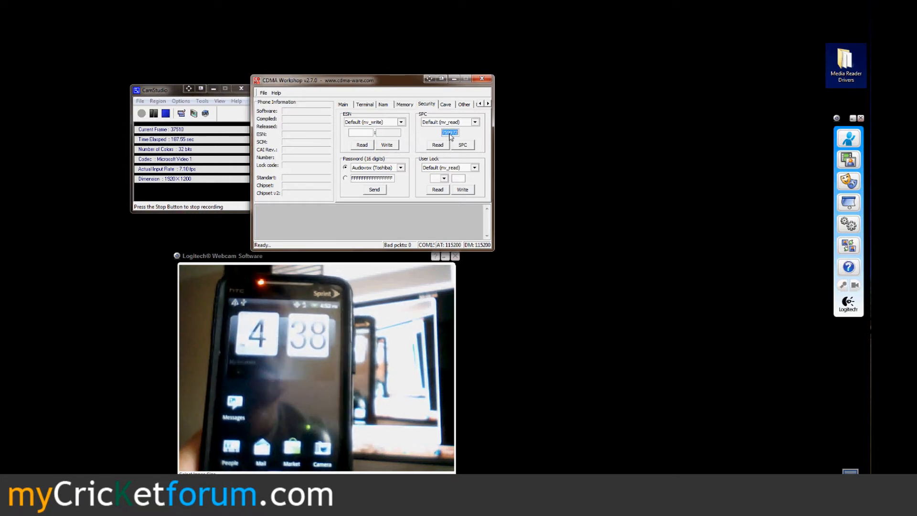
{"action": "type", "text": "000000"}
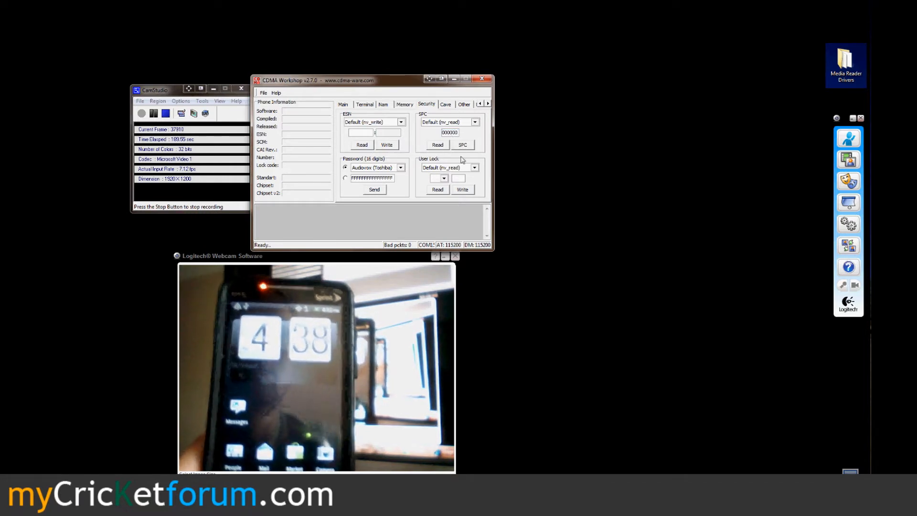
{"action": "left_click", "coordinate": [463, 145]}
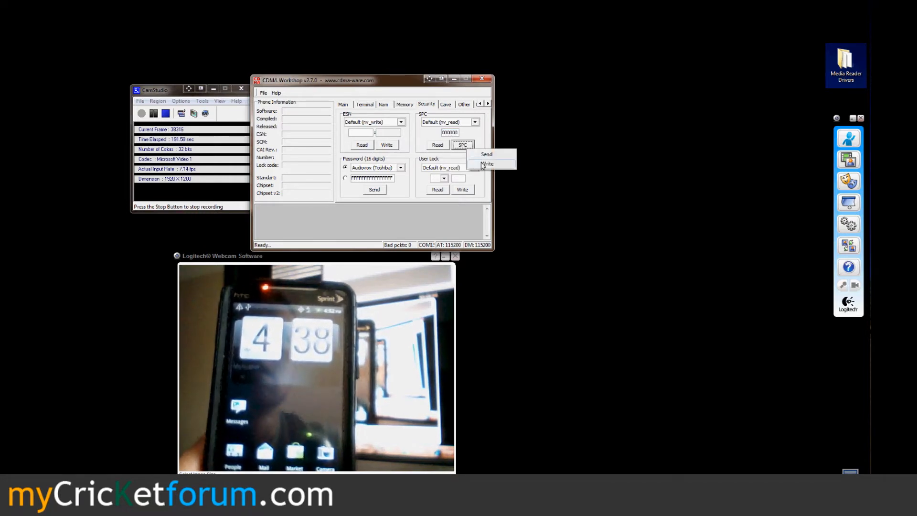
{"action": "left_click", "coordinate": [484, 165]}
Decline the Mode Reset and launch QPST Service Programming from the Start menu
{"action": "left_click", "coordinate": [459, 275]}
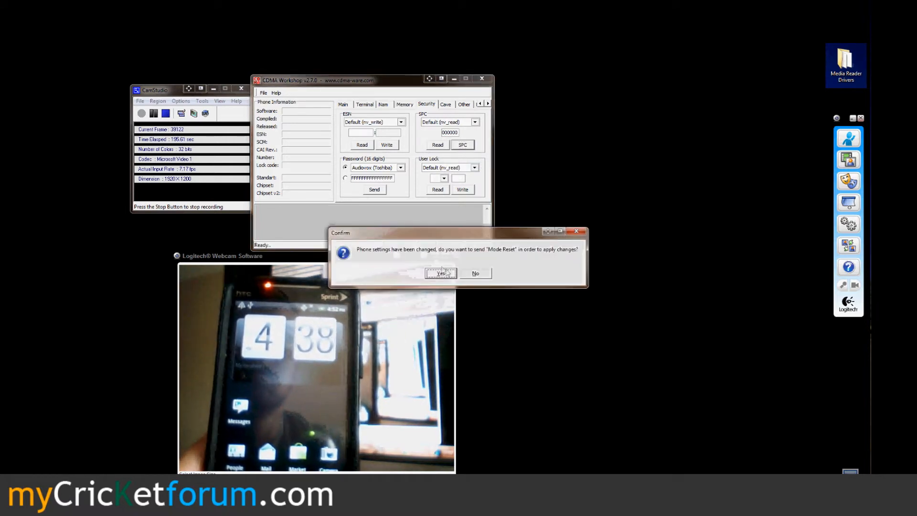
{"action": "left_click", "coordinate": [473, 273]}
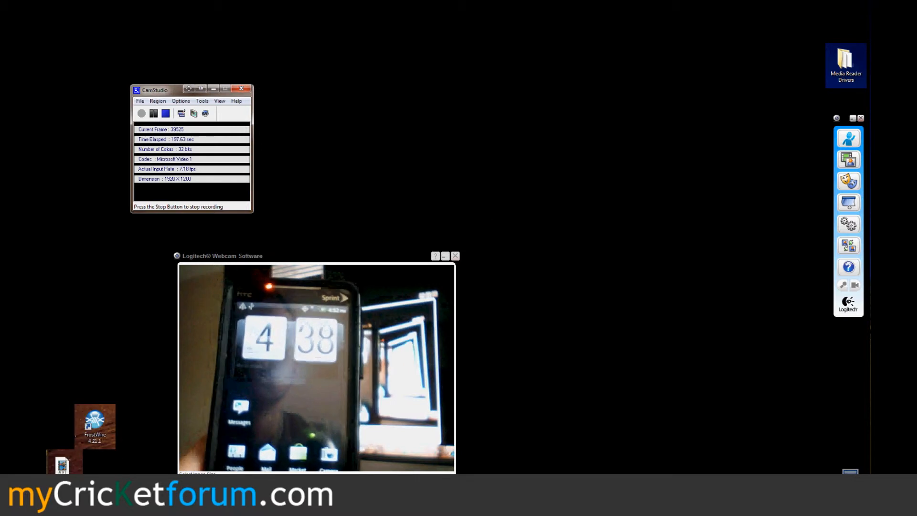
{"action": "left_click", "coordinate": [17, 494]}
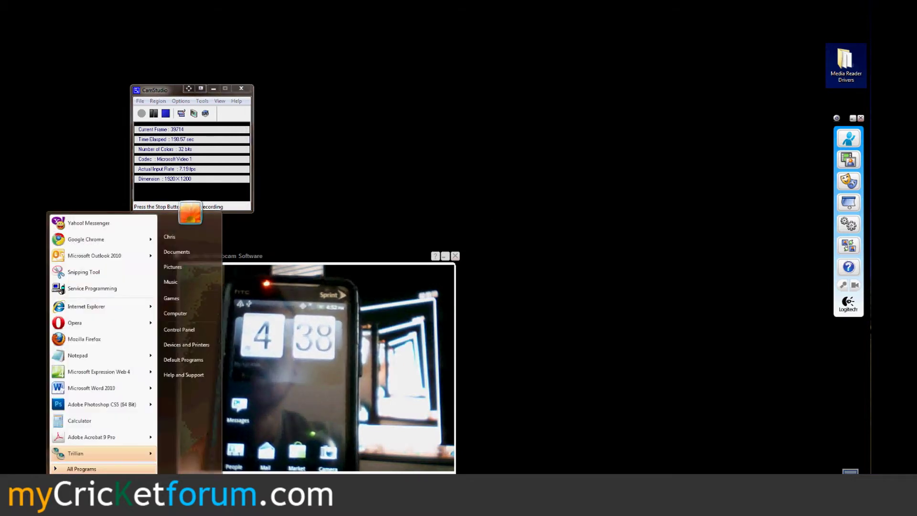
{"action": "left_click", "coordinate": [90, 288]}
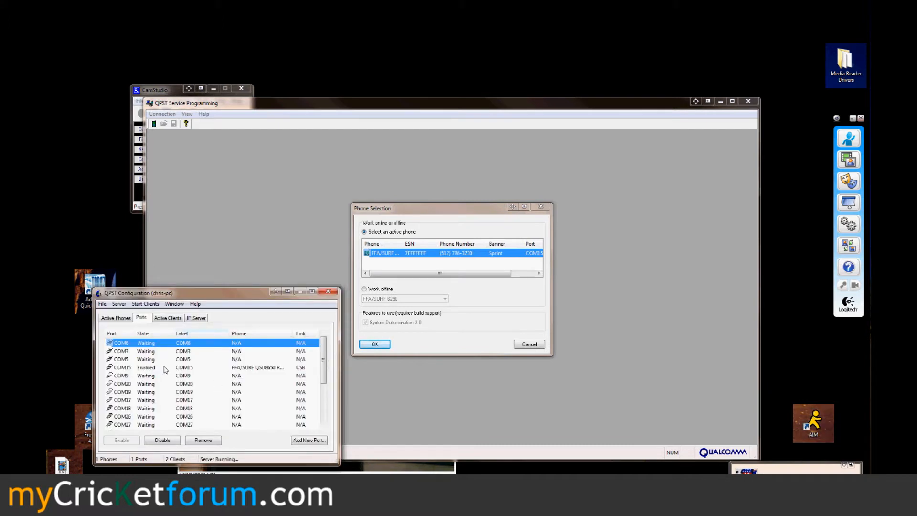
Remove the existing COM15 port entry from QPST Configuration
{"action": "left_click", "coordinate": [310, 440]}
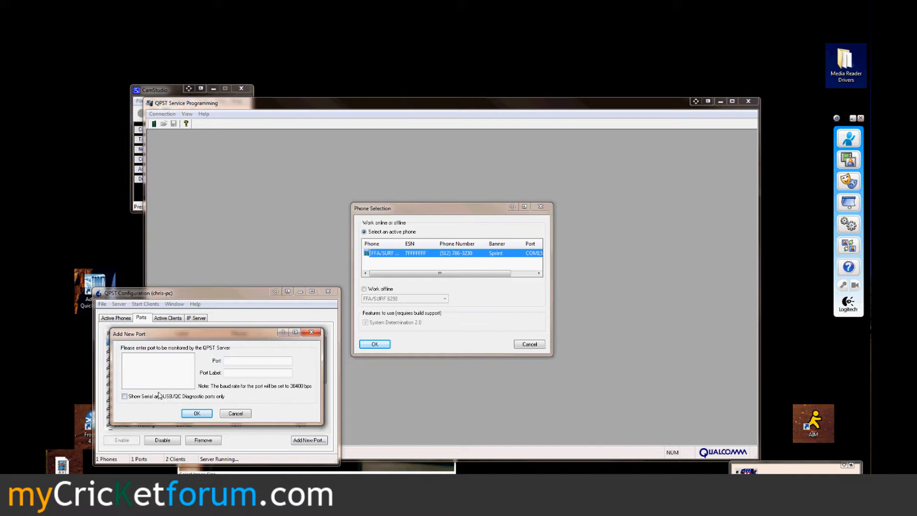
{"action": "left_click", "coordinate": [235, 413]}
{"action": "left_click", "coordinate": [252, 369]}
{"action": "left_click", "coordinate": [203, 440]}
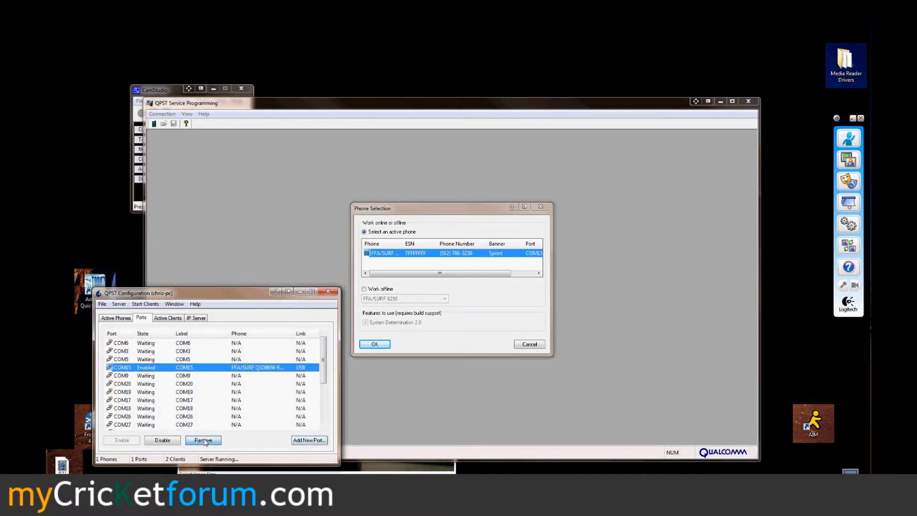
{"action": "left_click", "coordinate": [198, 418]}
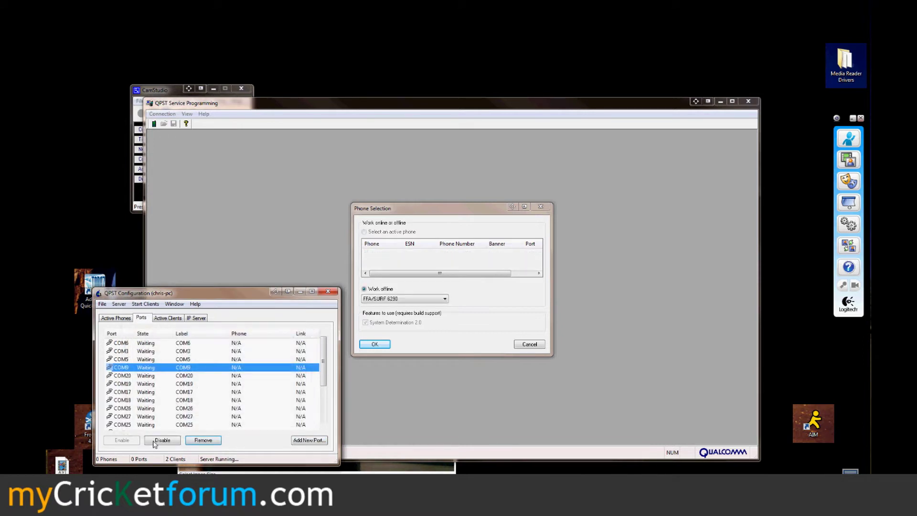
Re-add COM15 - USB as a monitored port and close QPST Configuration
{"action": "left_click", "coordinate": [312, 442]}
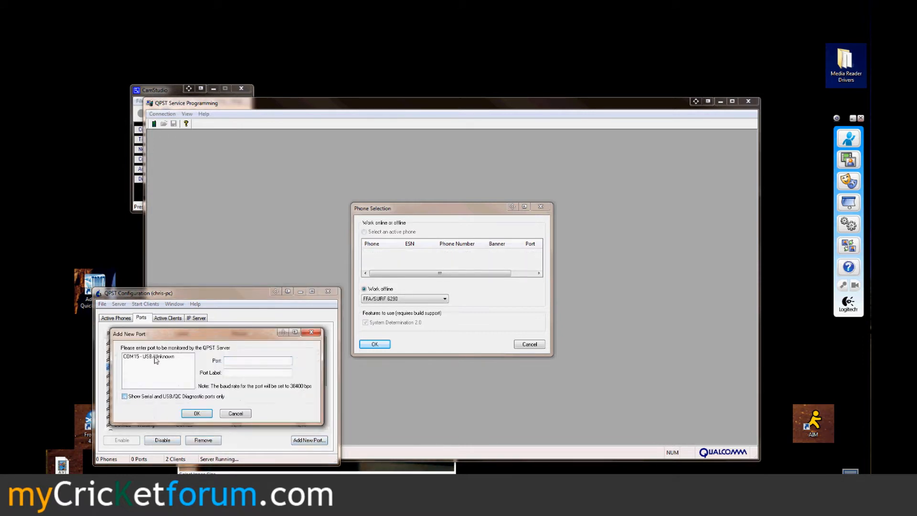
{"action": "left_click", "coordinate": [156, 359]}
{"action": "left_click", "coordinate": [197, 413]}
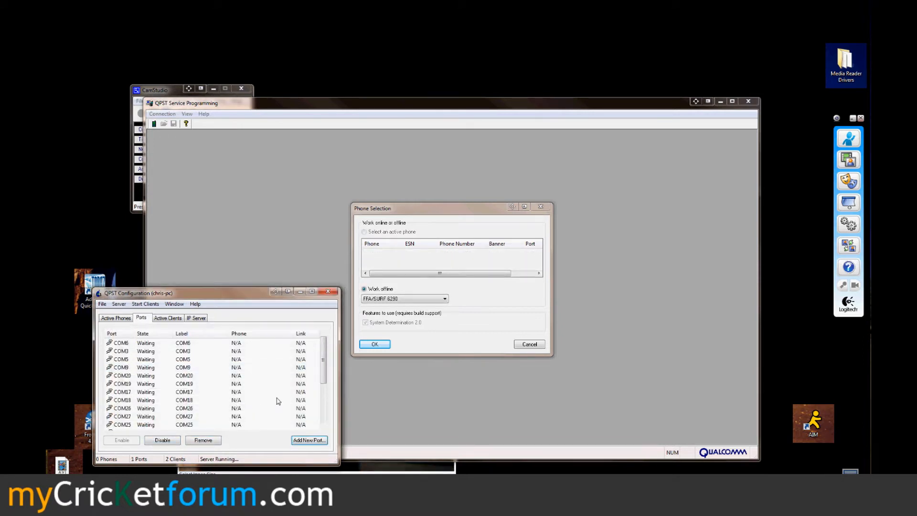
{"action": "left_click_drag", "start_coordinate": [323, 354], "coordinate": [327, 429]}
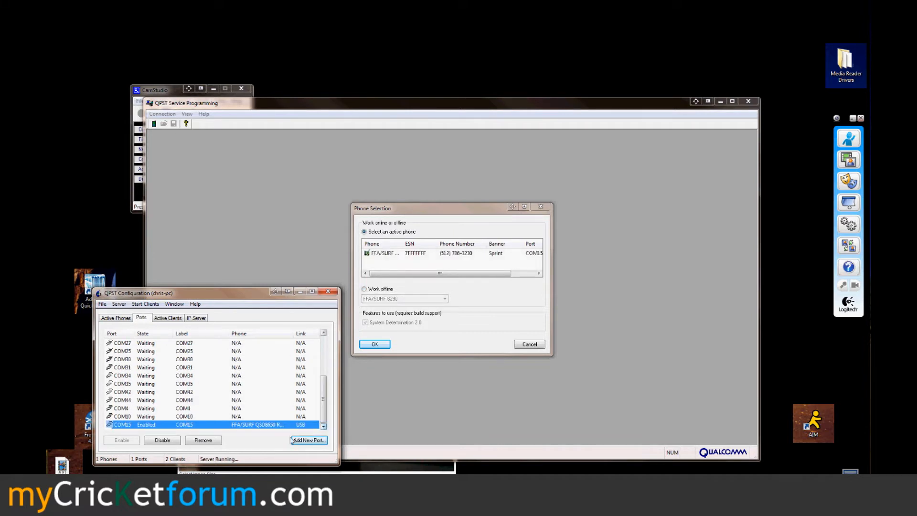
{"action": "left_click", "coordinate": [329, 292]}
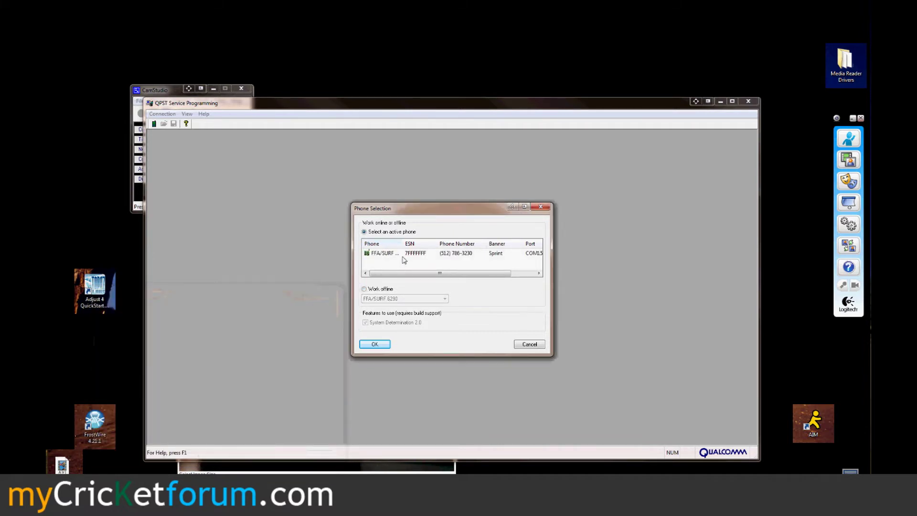
Select the detected phone on COM15 to work with it online
{"action": "double_click", "coordinate": [402, 255]}
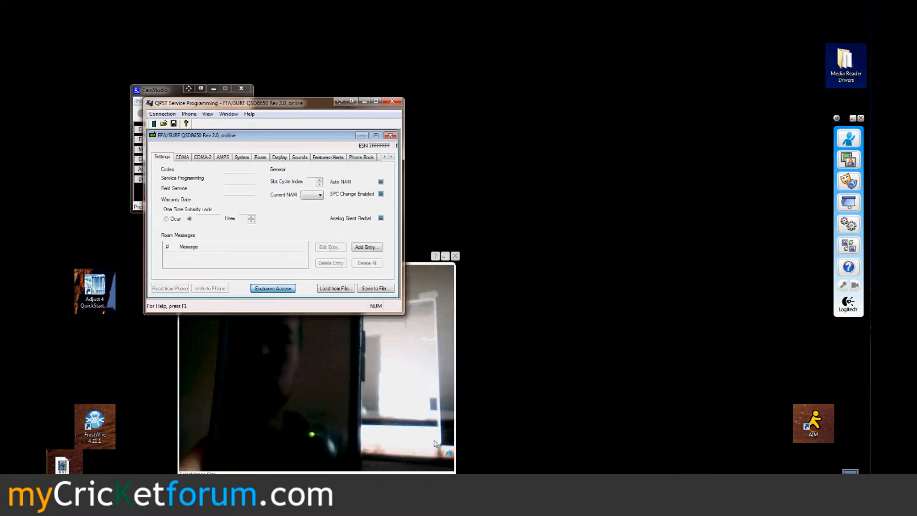
{"action": "left_click", "coordinate": [404, 273]}
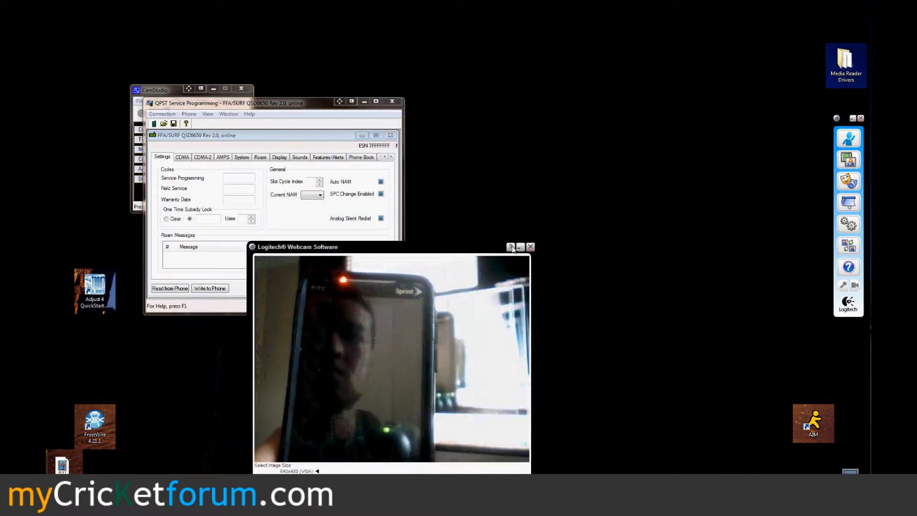
{"action": "mouse_move", "coordinate": [487, 248]}
{"action": "left_mouse_down"}
{"action": "mouse_move", "coordinate": [575, 239]}
{"action": "mouse_move", "coordinate": [660, 202]}
{"action": "left_mouse_up"}
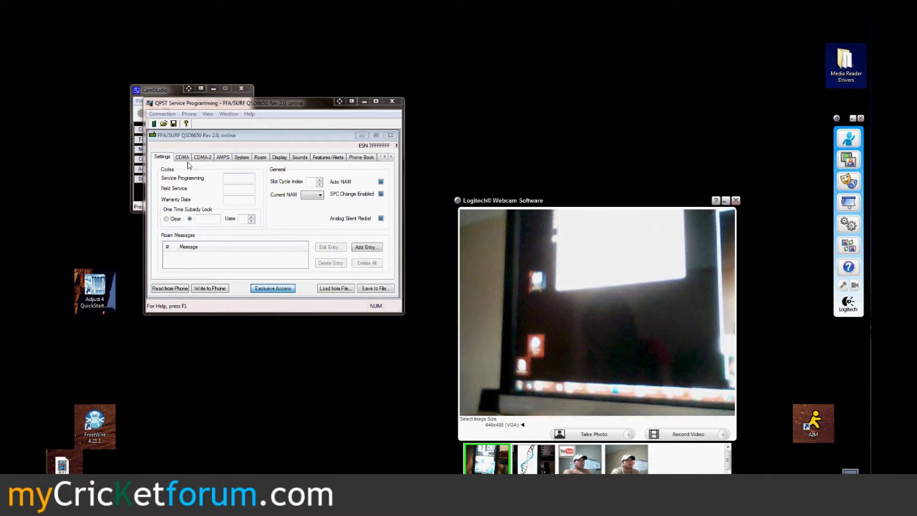
Read the phone's settings with SPC 000000 and view the CDMA NAM values
{"action": "left_click", "coordinate": [180, 289]}
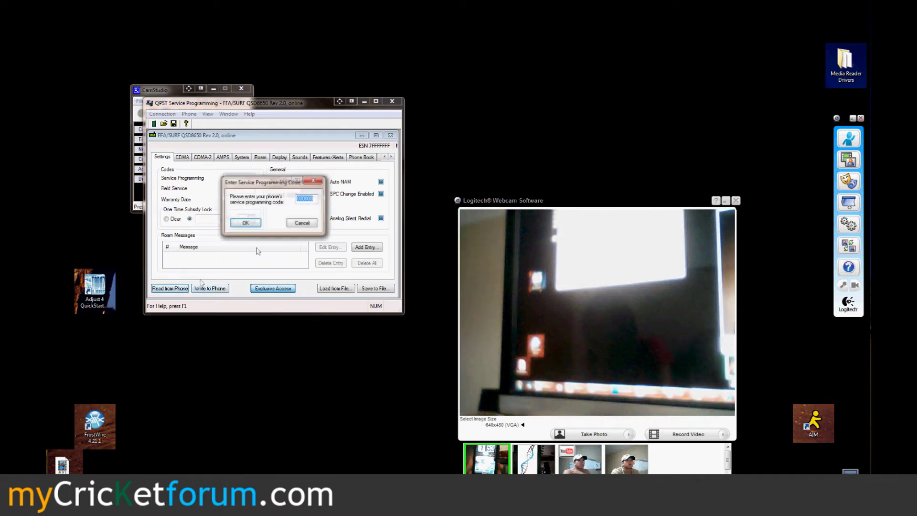
{"action": "left_click", "coordinate": [246, 222]}
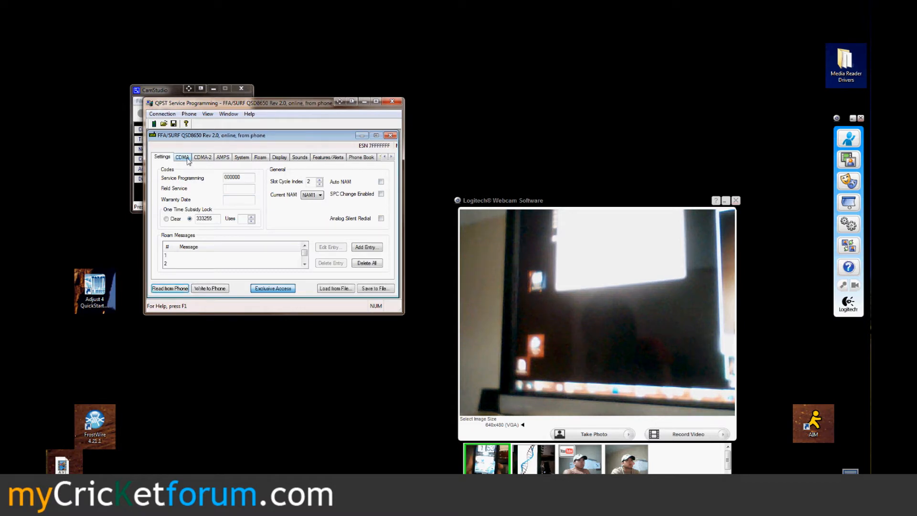
{"action": "left_click", "coordinate": [188, 161]}
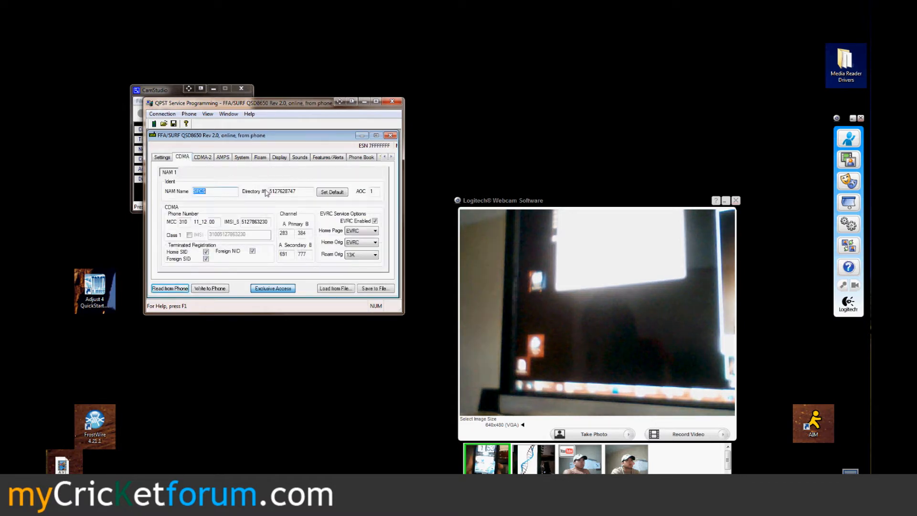
Review the CDMA Directory # and IMSI_S, selecting the directory number field
{"action": "key", "text": "Tab"}
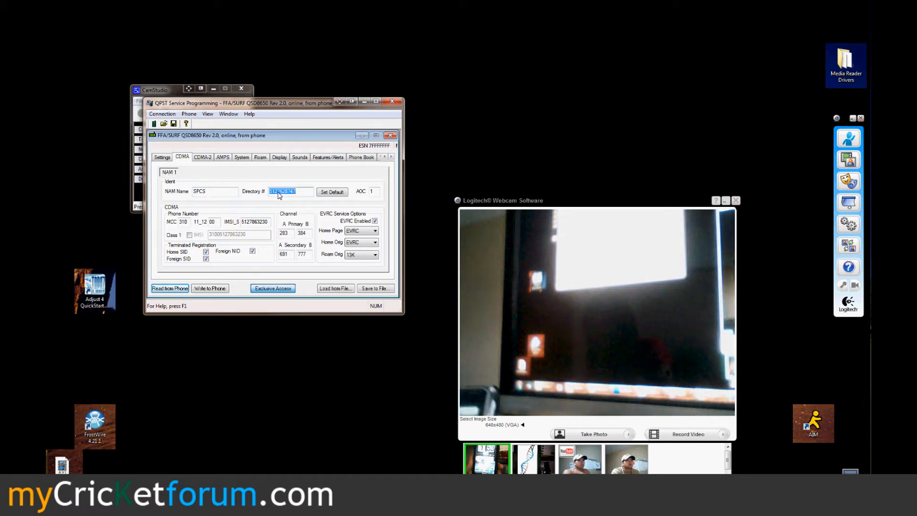
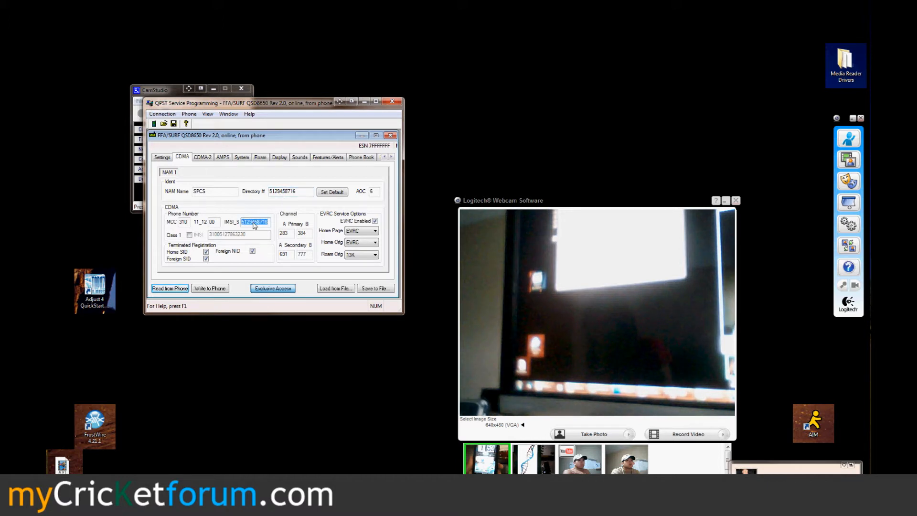
{"action": "type", "text": "5124"}
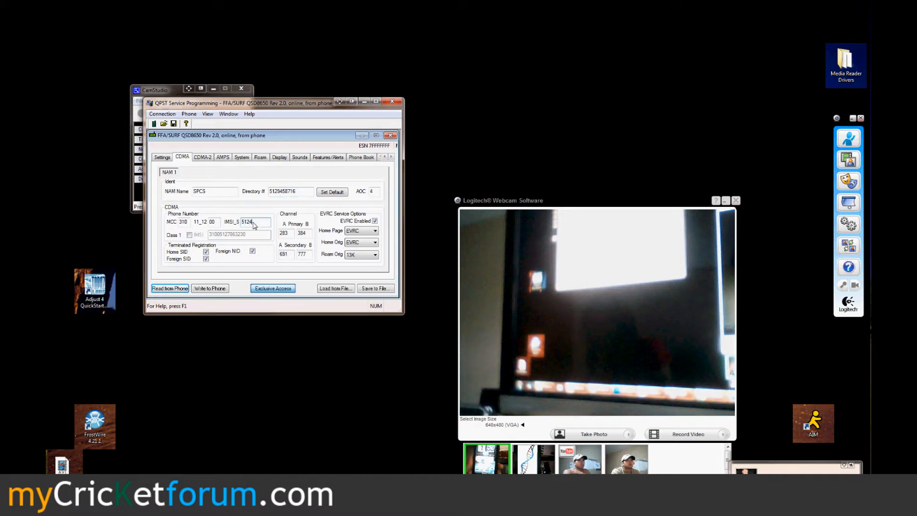
{"action": "type", "text": "60"}
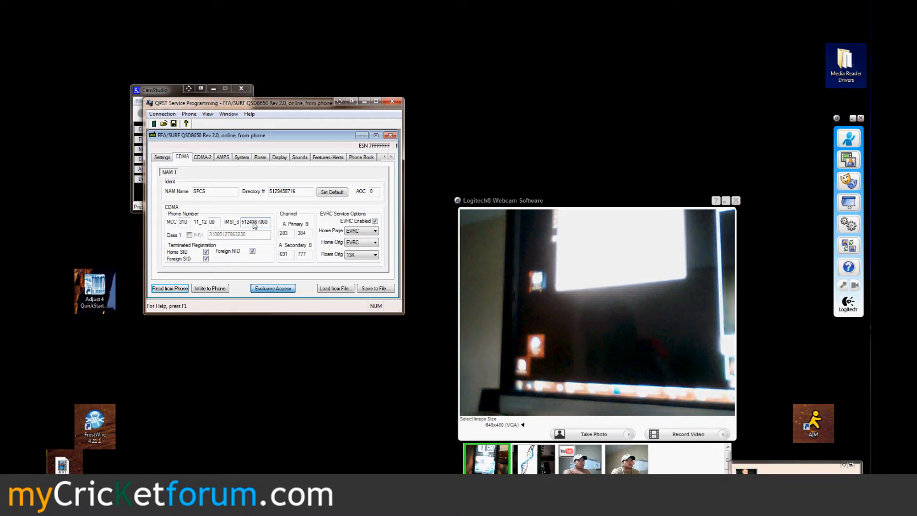
{"action": "double_click", "coordinate": [286, 192]}
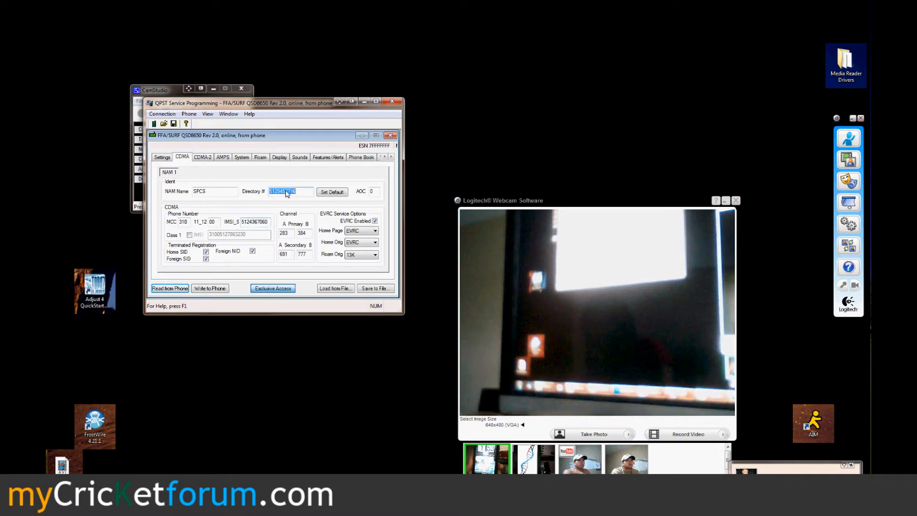
Browse the Flashing PRLs folder and load 42900sprint.prl as the Roam tab's roaming list file
{"action": "left_click", "coordinate": [260, 156]}
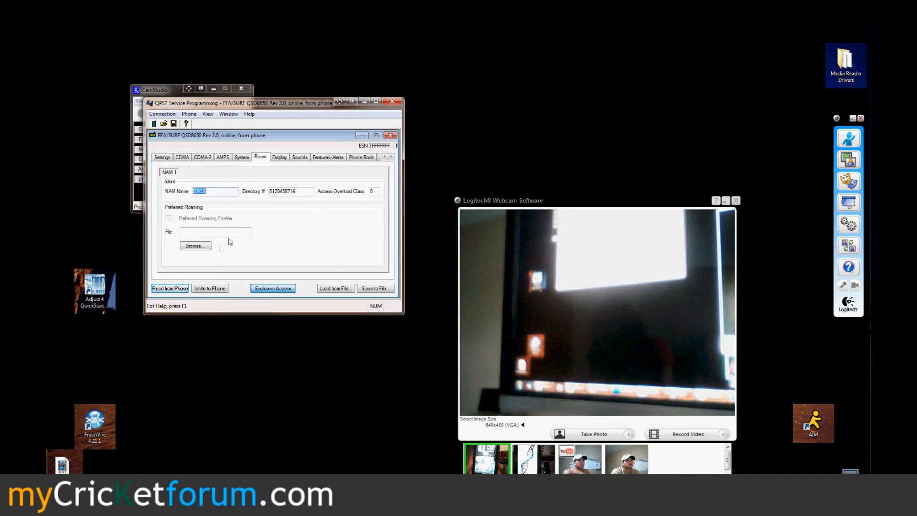
{"action": "left_click", "coordinate": [199, 247]}
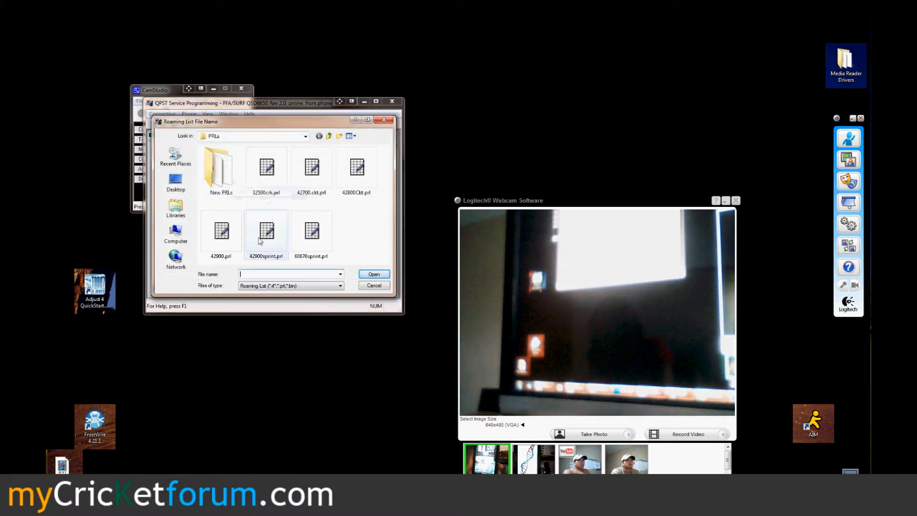
{"action": "mouse_move", "coordinate": [265, 233]}
{"action": "double_click", "coordinate": [230, 183]}
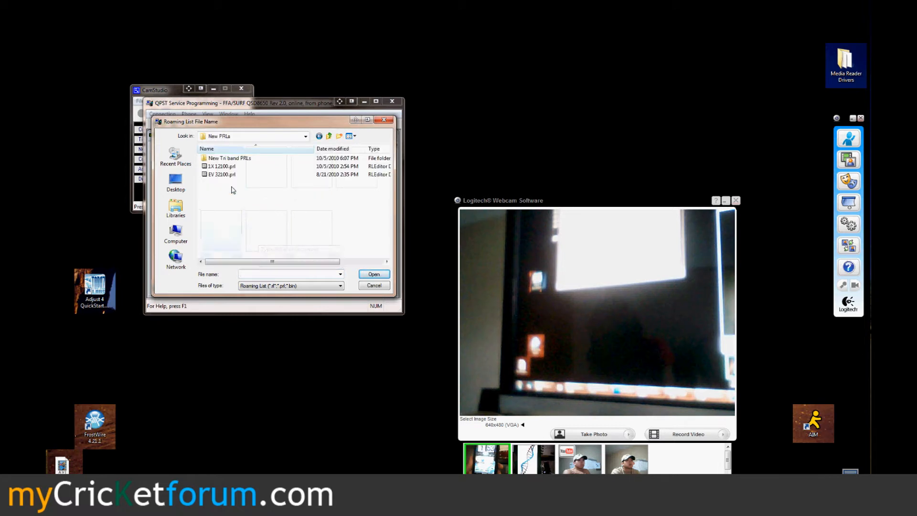
{"action": "key", "text": "BackSpace"}
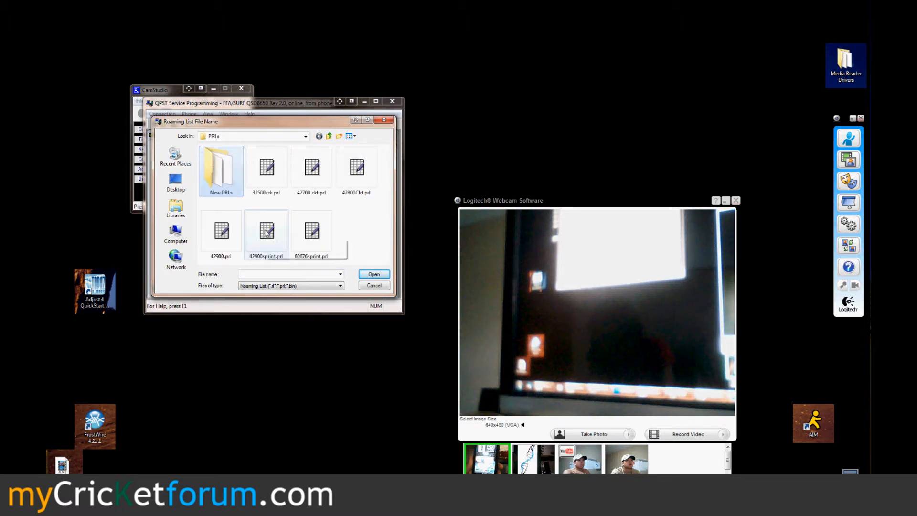
{"action": "left_click", "coordinate": [267, 231]}
{"action": "double_click", "coordinate": [267, 233]}
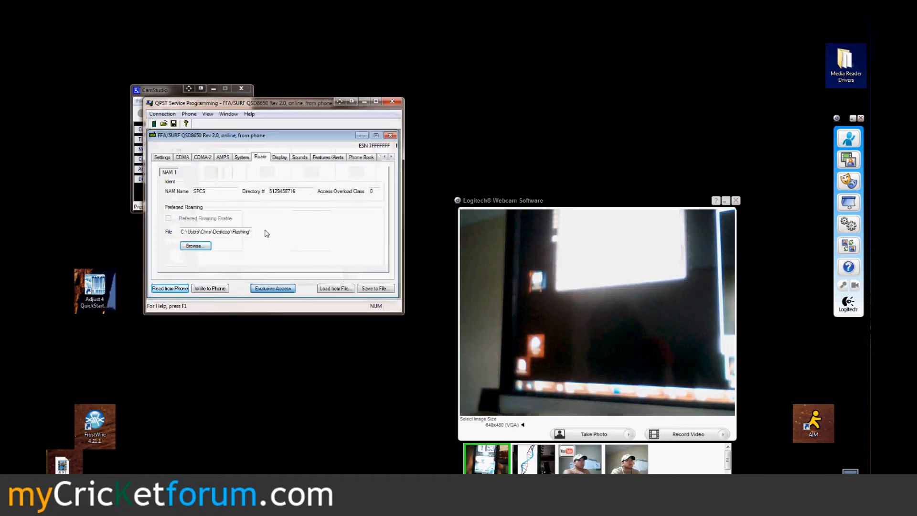
{"action": "left_click", "coordinate": [391, 157]}
{"action": "left_click", "coordinate": [391, 157]}
{"action": "left_click", "coordinate": [391, 156]}
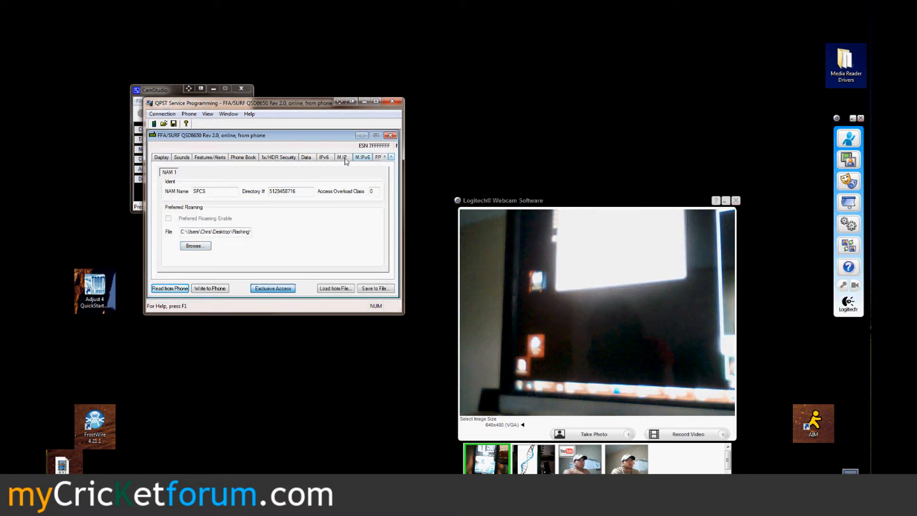
Set the M.IP tab's Mobile IP Behavior to Simple IP only
{"action": "left_click", "coordinate": [314, 159]}
{"action": "left_click", "coordinate": [342, 160]}
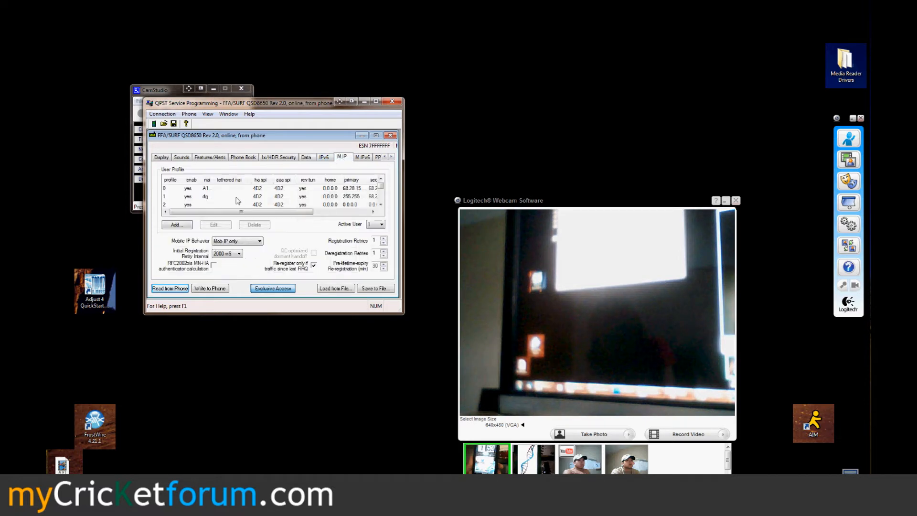
{"action": "left_click", "coordinate": [230, 241]}
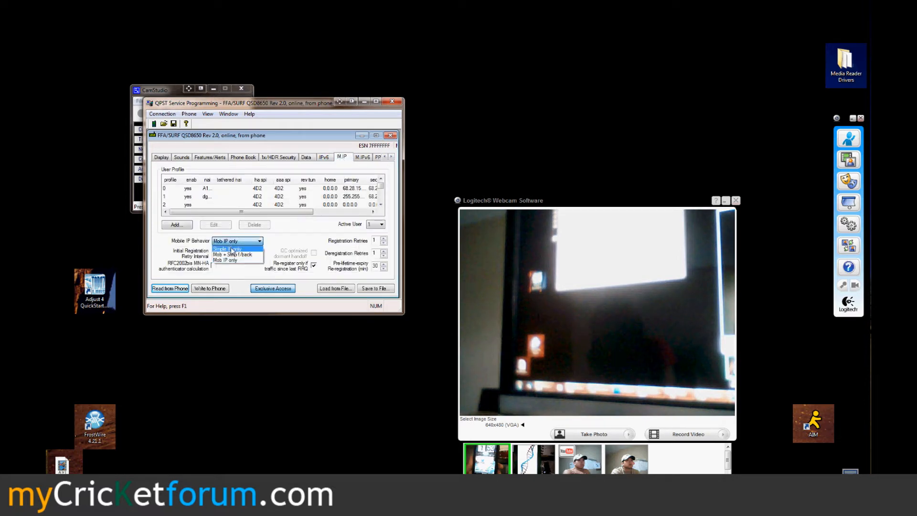
{"action": "left_click", "coordinate": [228, 249]}
{"action": "double_click", "coordinate": [208, 189]}
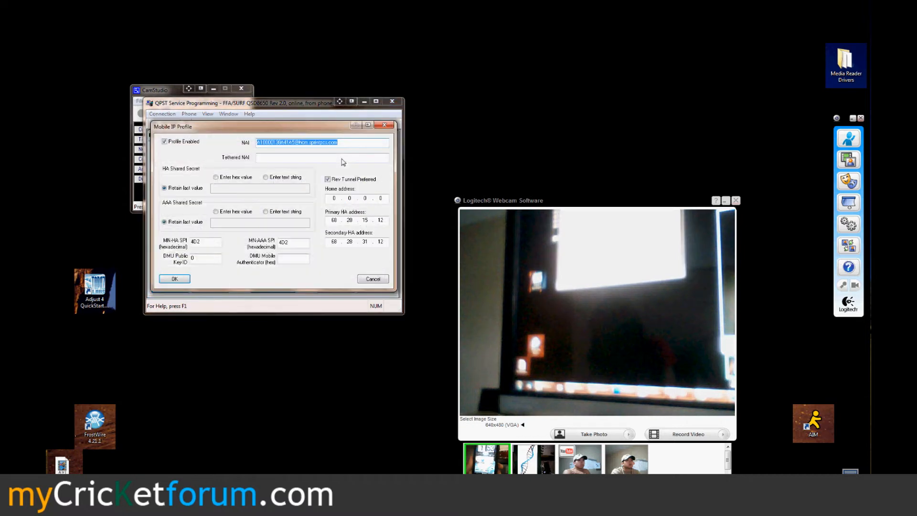
{"action": "type", "text": "@mycr"}
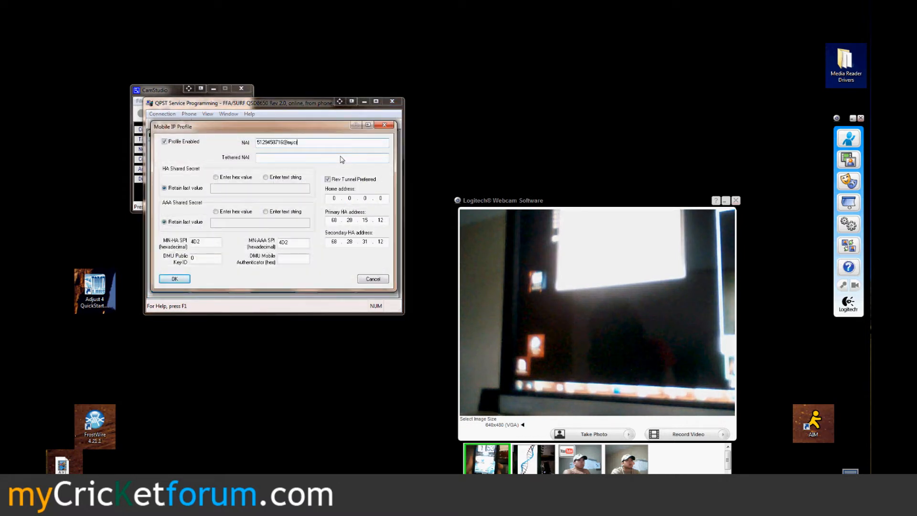
{"action": "type", "text": "icket.com"}
{"action": "left_click_drag", "start_coordinate": [333, 143], "coordinate": [255, 144]}
{"action": "key", "text": "ctrl+c"}
{"action": "left_click", "coordinate": [278, 159]}
{"action": "key", "text": "ctrl+v"}
{"action": "left_click", "coordinate": [271, 178]}
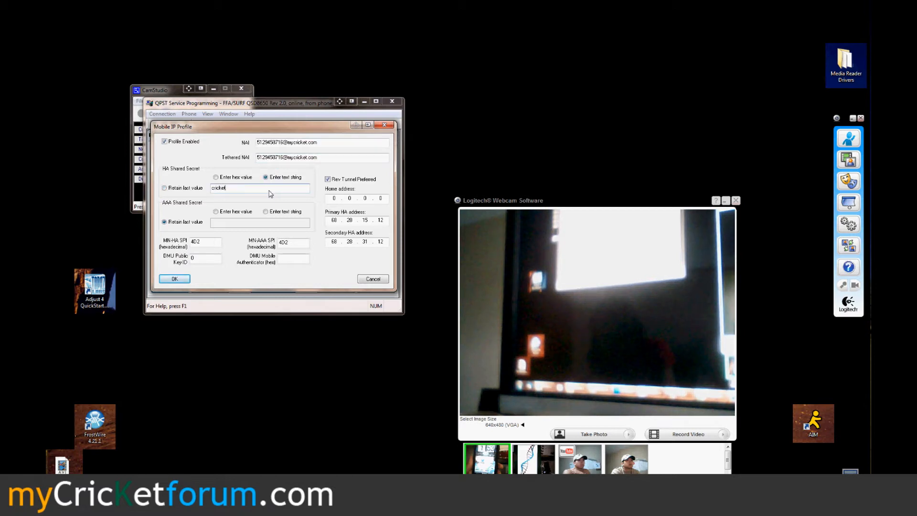
{"action": "left_click", "coordinate": [266, 212]}
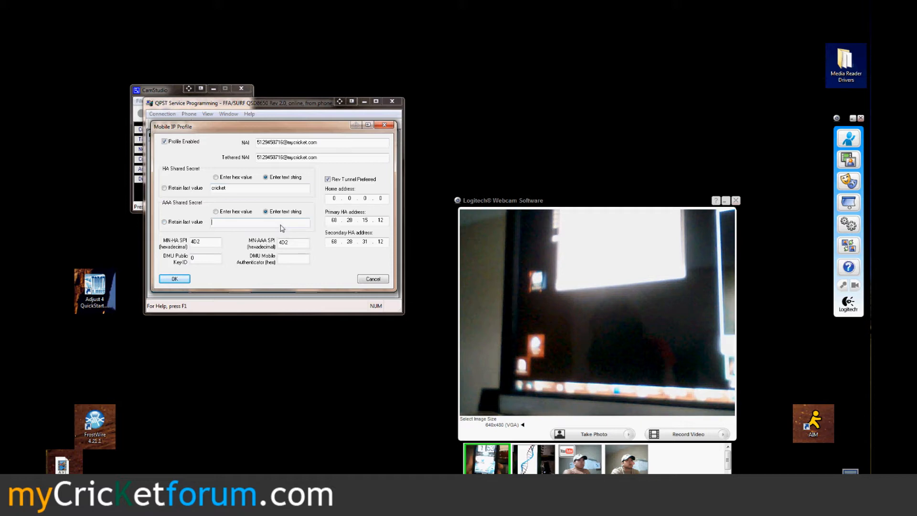
{"action": "double_click", "coordinate": [334, 220]}
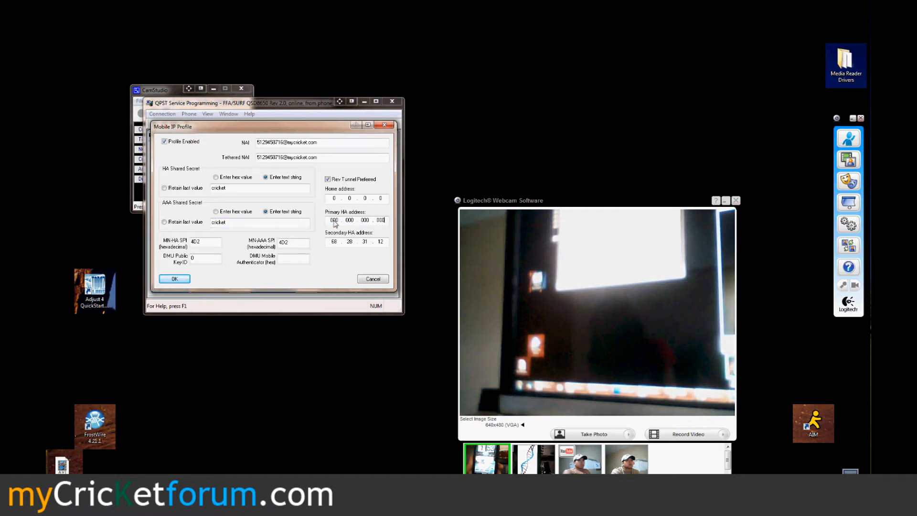
{"action": "double_click", "coordinate": [334, 242]}
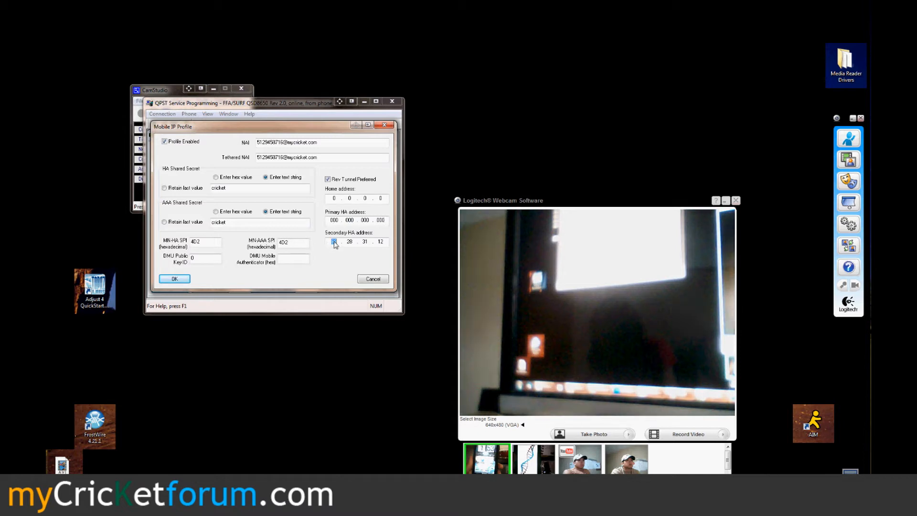
{"action": "type", "text": "000 . 000 . 000 . 000"}
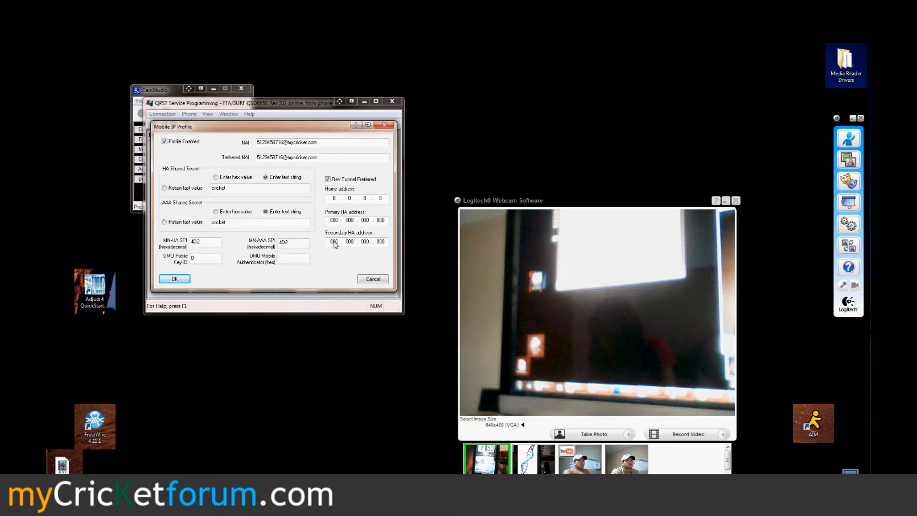
{"action": "left_click", "coordinate": [185, 278]}
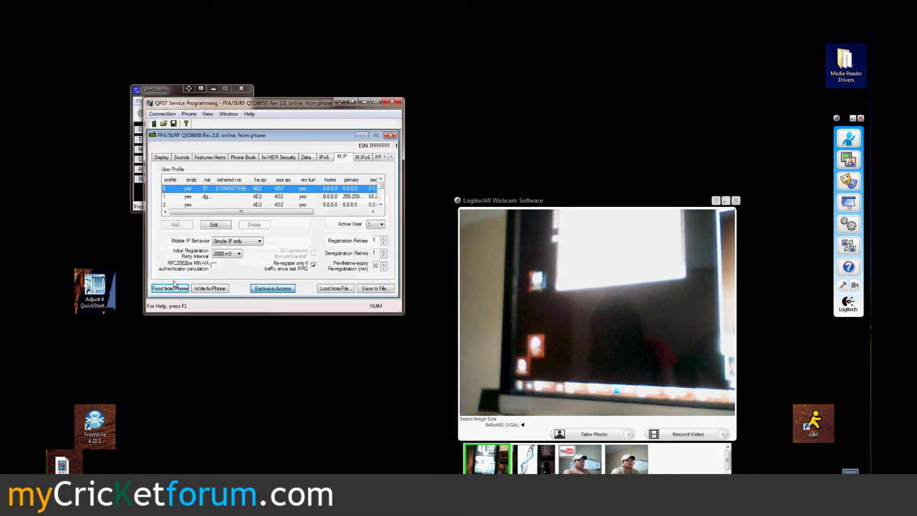
{"action": "left_click", "coordinate": [244, 198]}
{"action": "double_click", "coordinate": [244, 197]}
{"action": "key", "text": "ctrl+v"}
{"action": "left_click", "coordinate": [280, 157]}
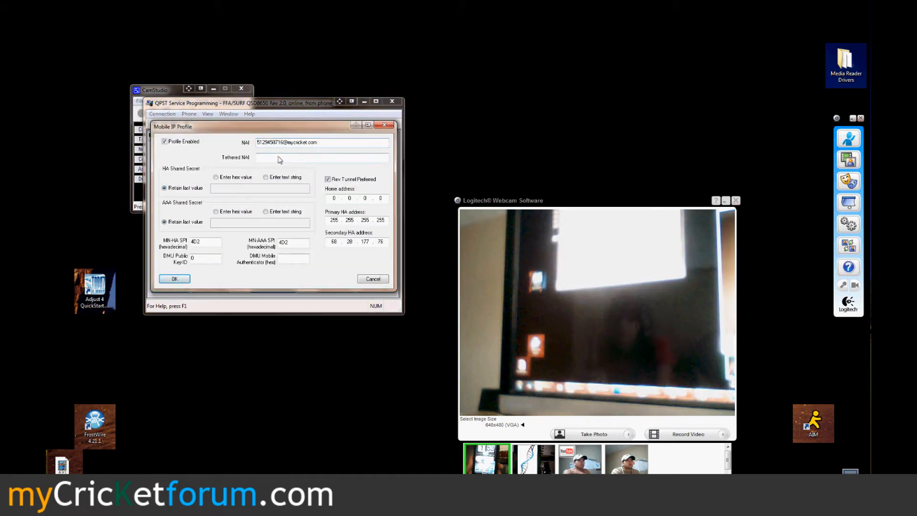
{"action": "key", "text": "ctrl+v"}
{"action": "left_click", "coordinate": [266, 177]}
{"action": "type", "text": "c"}
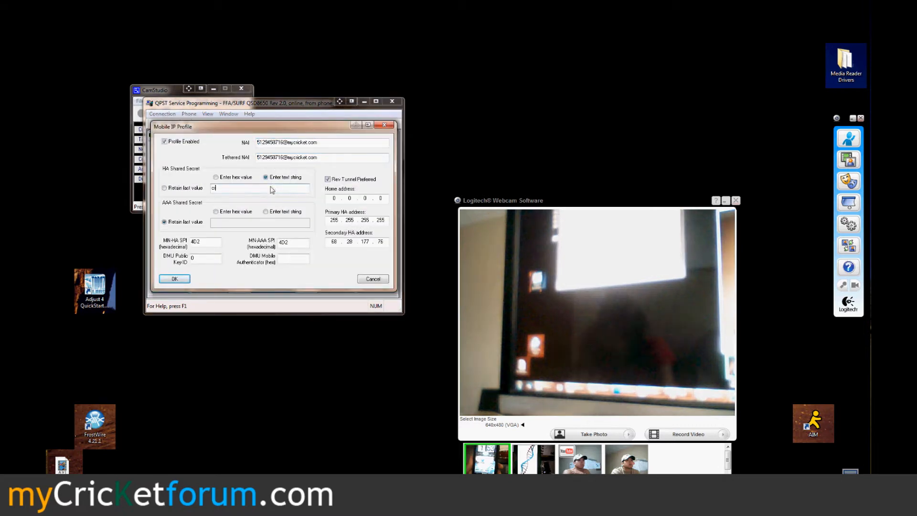
{"action": "left_click", "coordinate": [273, 211]}
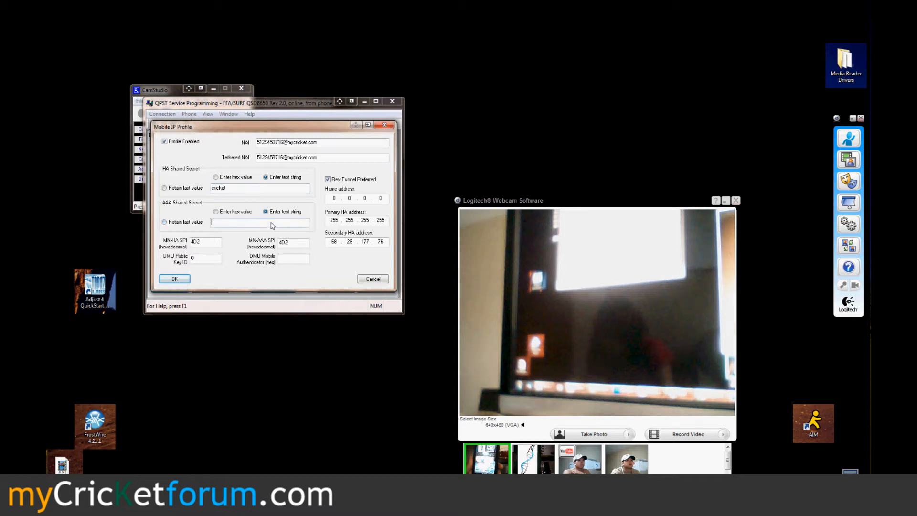
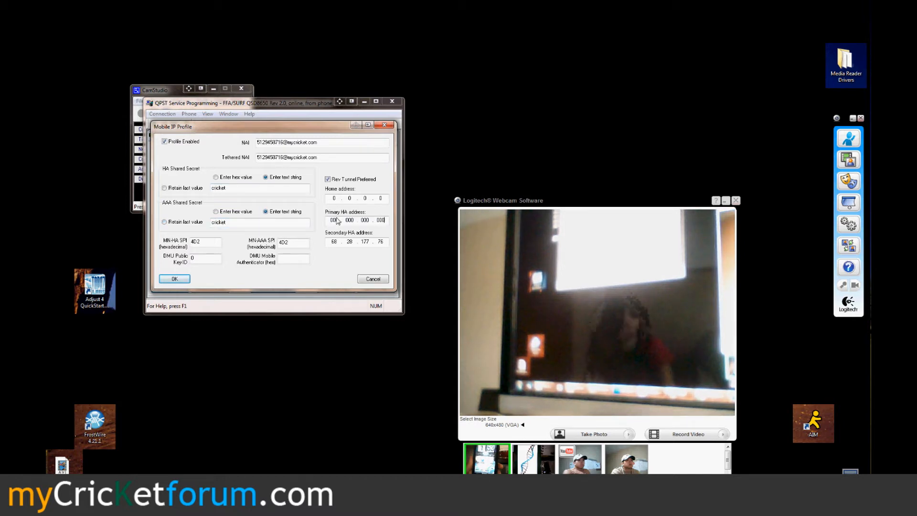
{"action": "left_click", "coordinate": [332, 244]}
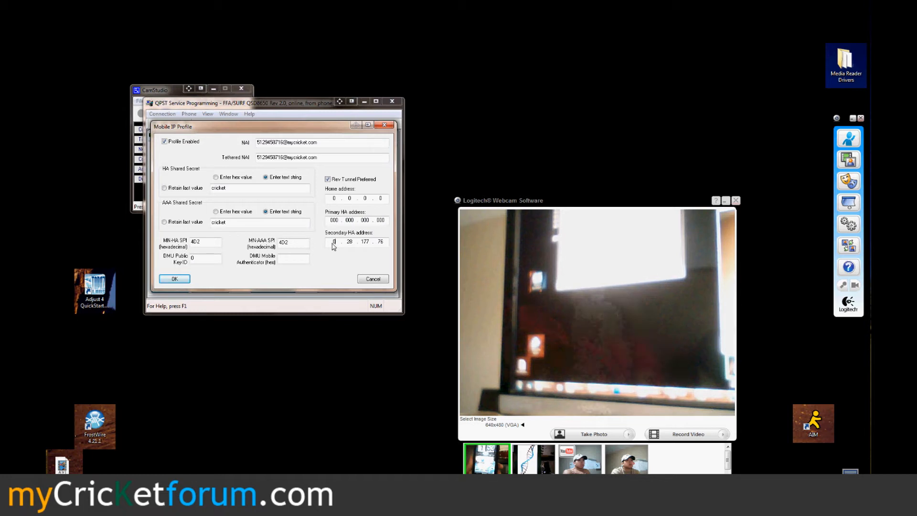
{"action": "left_click", "coordinate": [175, 279]}
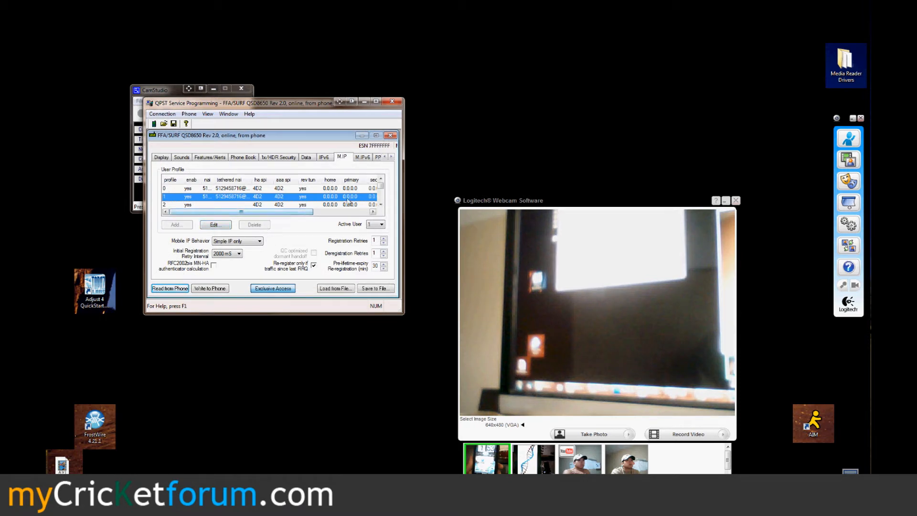
Enter the mycricket.com user ID on the PPP Config Um interface
{"action": "left_click", "coordinate": [365, 157]}
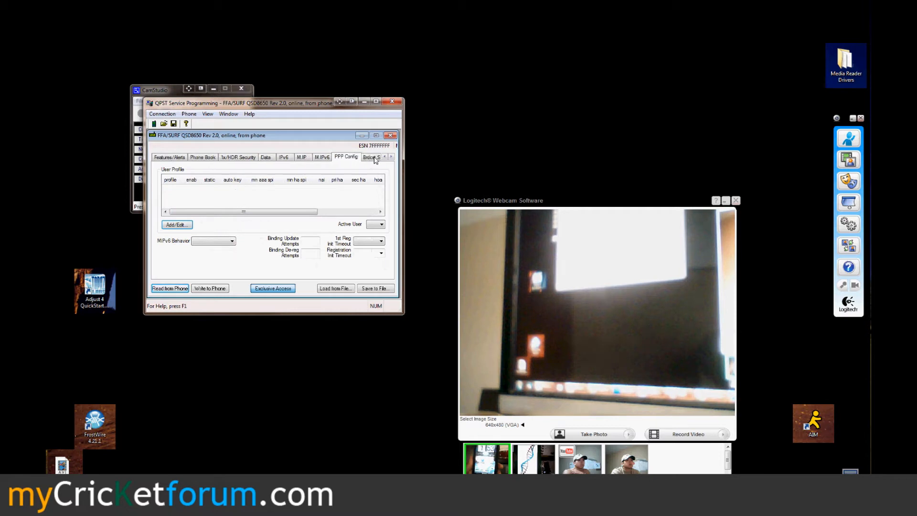
{"action": "left_click", "coordinate": [184, 173]}
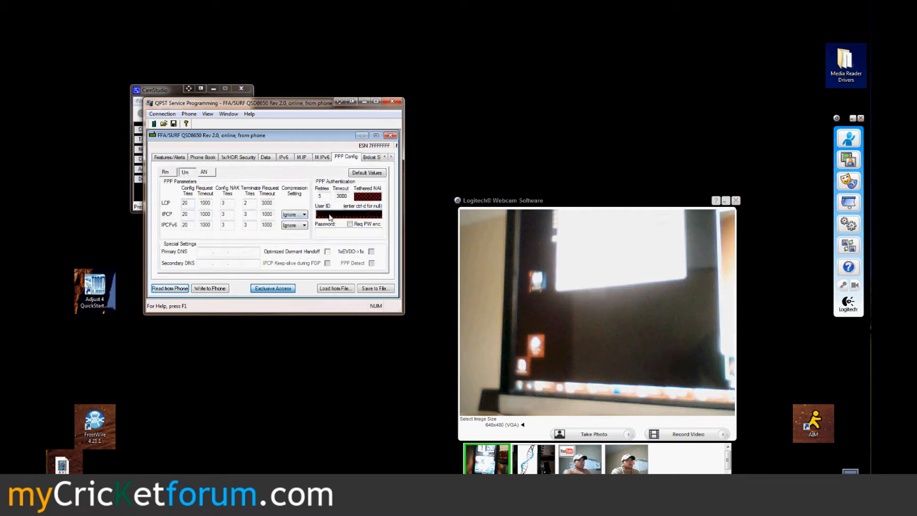
{"action": "key", "text": "ctrl+v"}
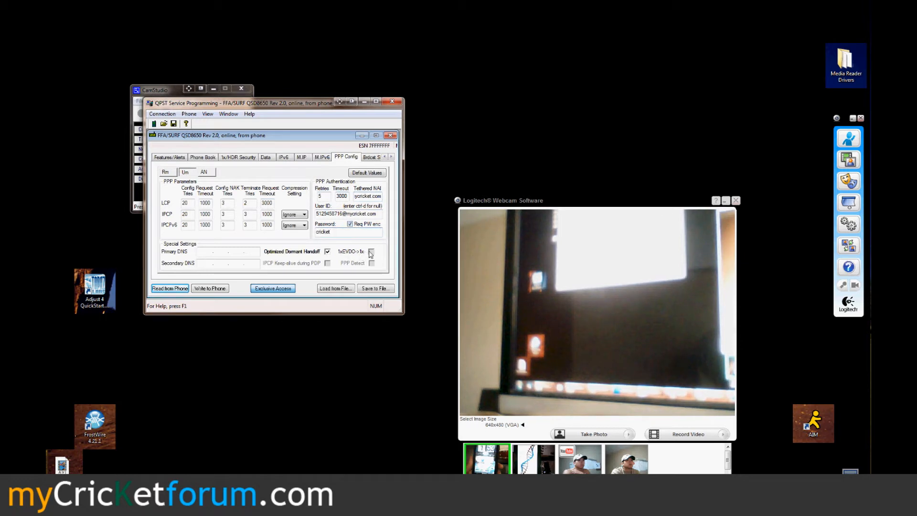
{"action": "left_click", "coordinate": [205, 173]}
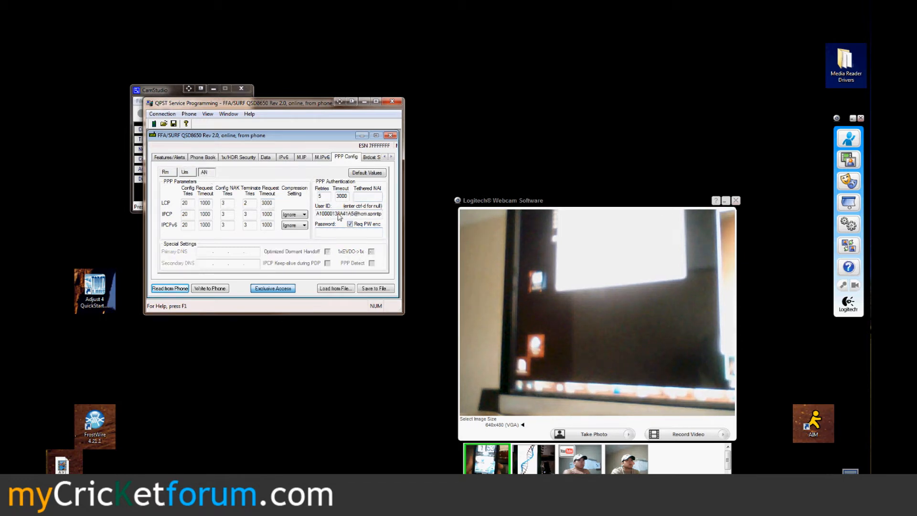
{"action": "key", "text": "ctrl+v"}
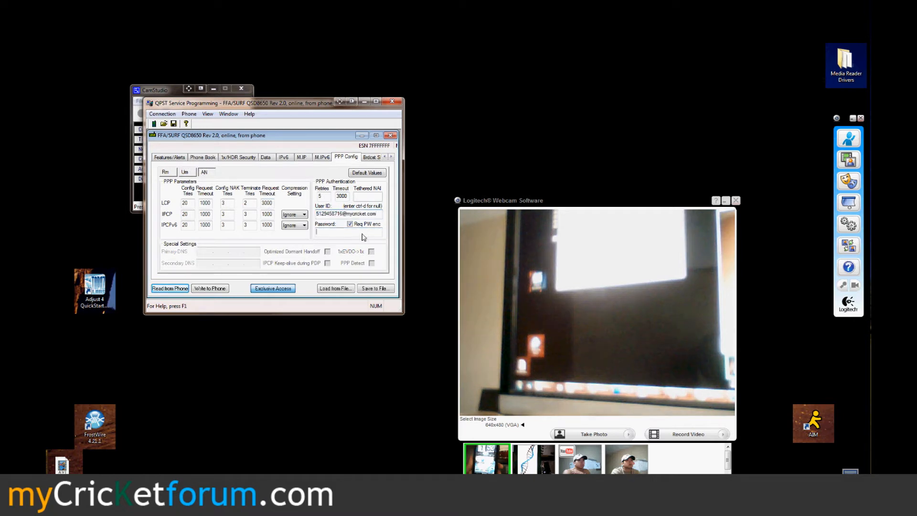
{"action": "left_click", "coordinate": [363, 234]}
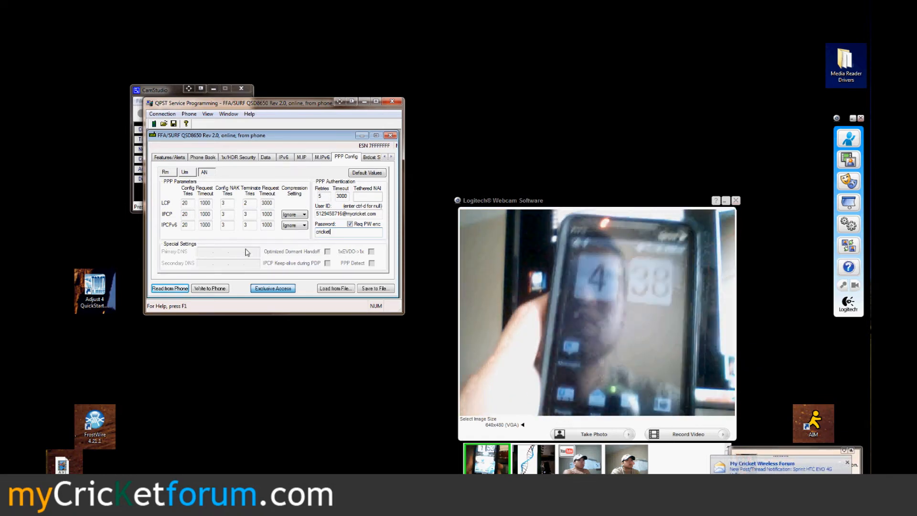
{"action": "left_click", "coordinate": [210, 288]}
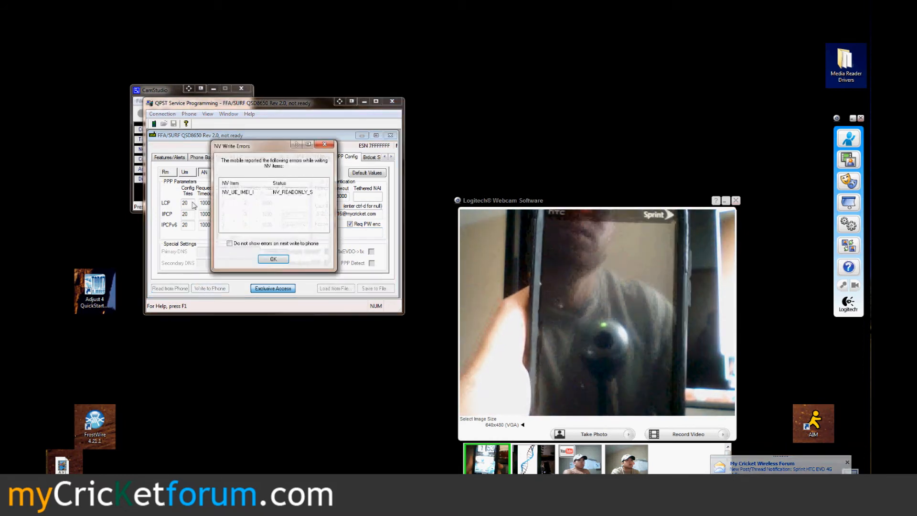
Dismiss the NV Write Errors report and switch over to Internet Explorer
{"action": "left_click", "coordinate": [272, 258]}
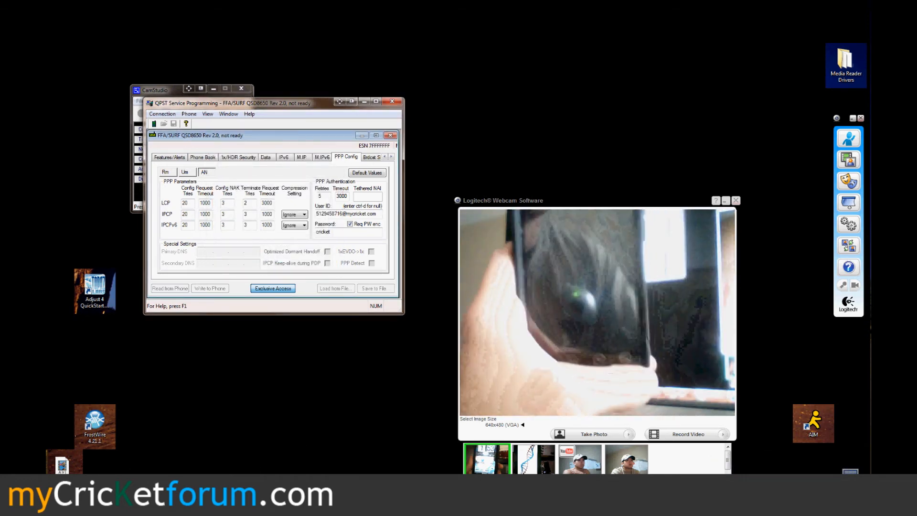
{"action": "key", "text": "alt+Tab"}
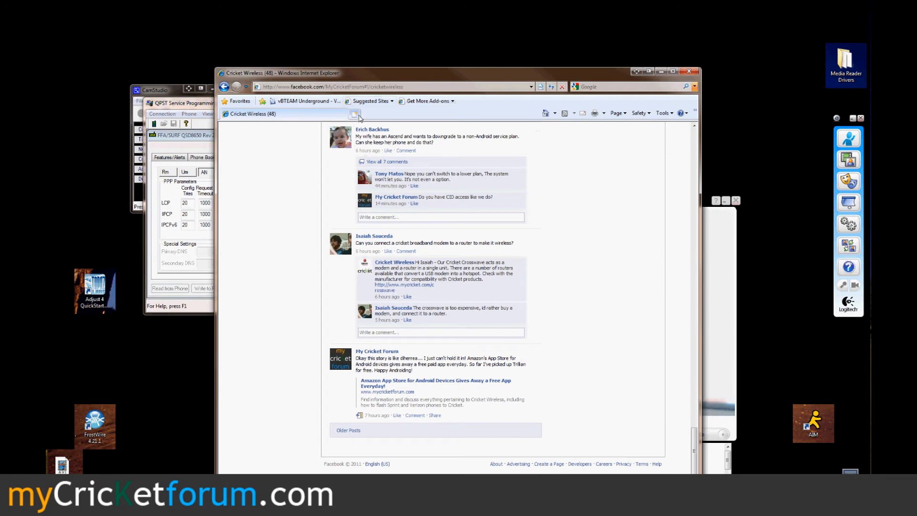
Open the saved Cricket CID site from Favorites and minimize the empty new tab window
{"action": "left_click", "coordinate": [356, 116]}
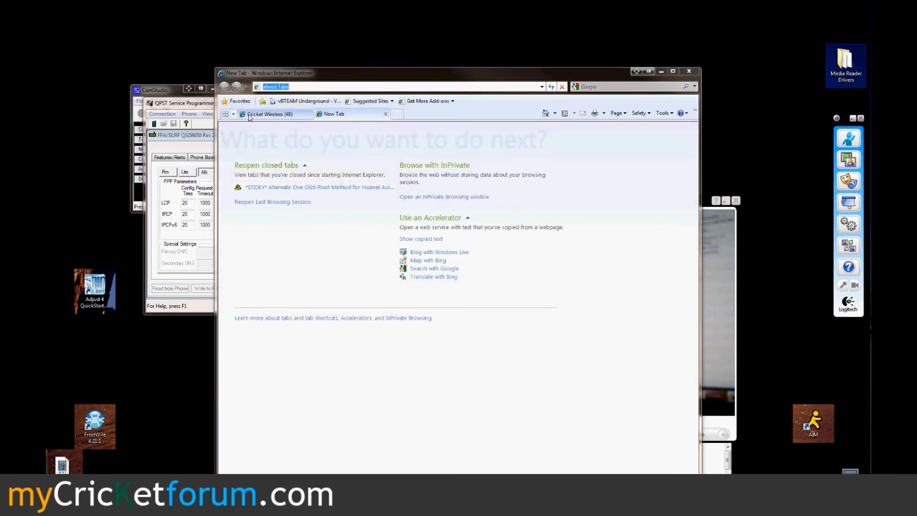
{"action": "left_click", "coordinate": [266, 114]}
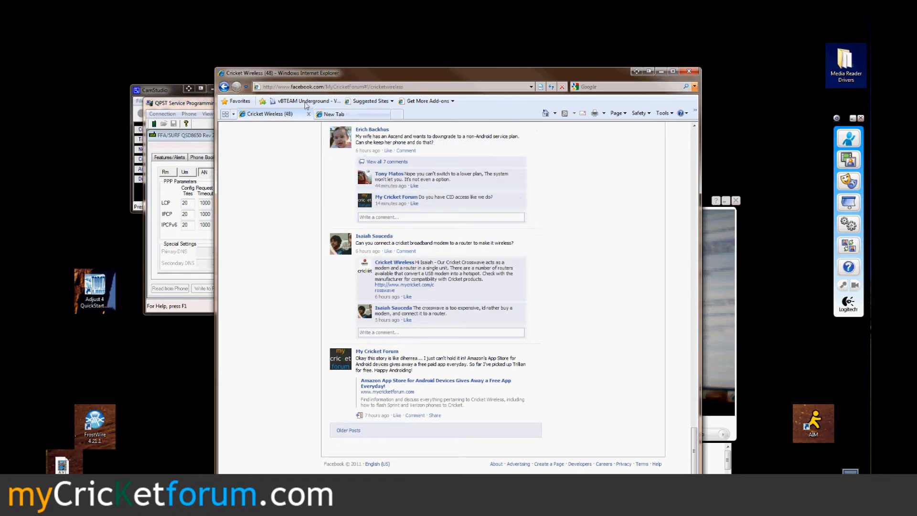
{"action": "left_click", "coordinate": [238, 101]}
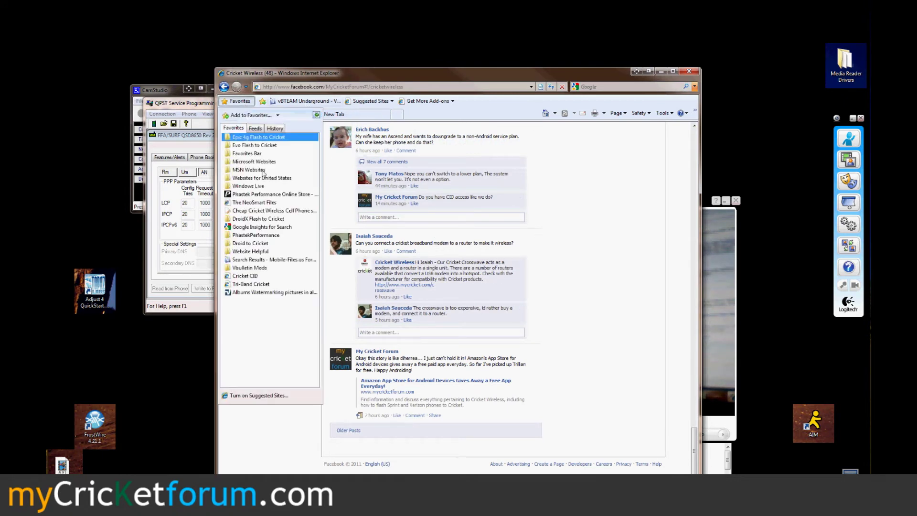
{"action": "left_click", "coordinate": [250, 279]}
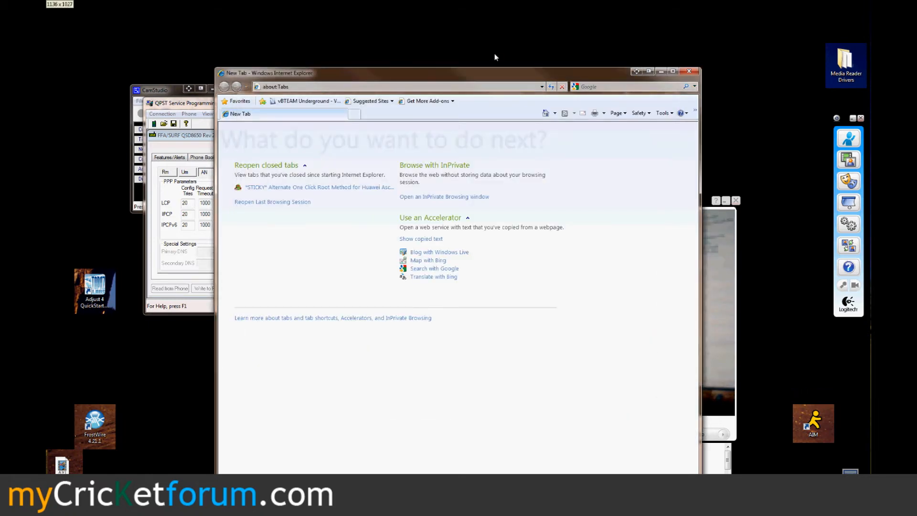
{"action": "left_click", "coordinate": [662, 71]}
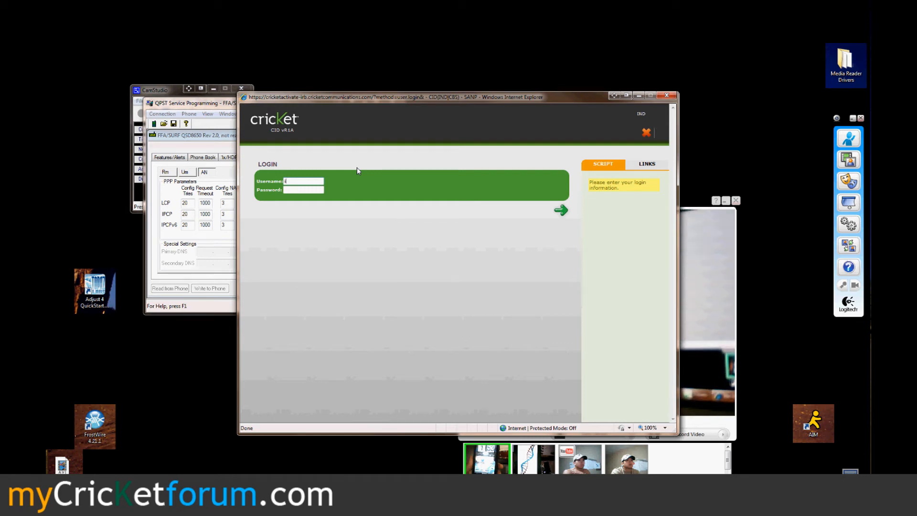
Move the browser aside, OK the QPST phone-not-detected warning and log in to Cricket CID
{"action": "left_click_drag", "start_coordinate": [382, 98], "coordinate": [618, 85]}
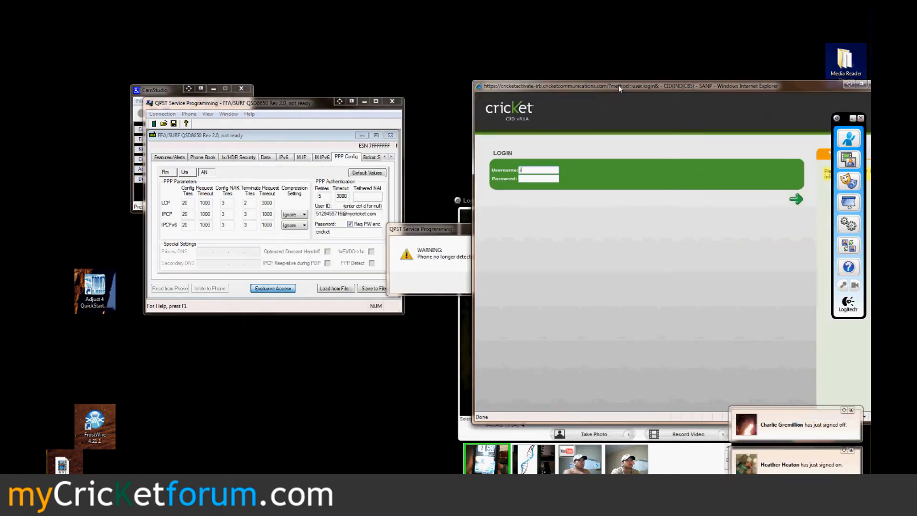
{"action": "left_click", "coordinate": [499, 286]}
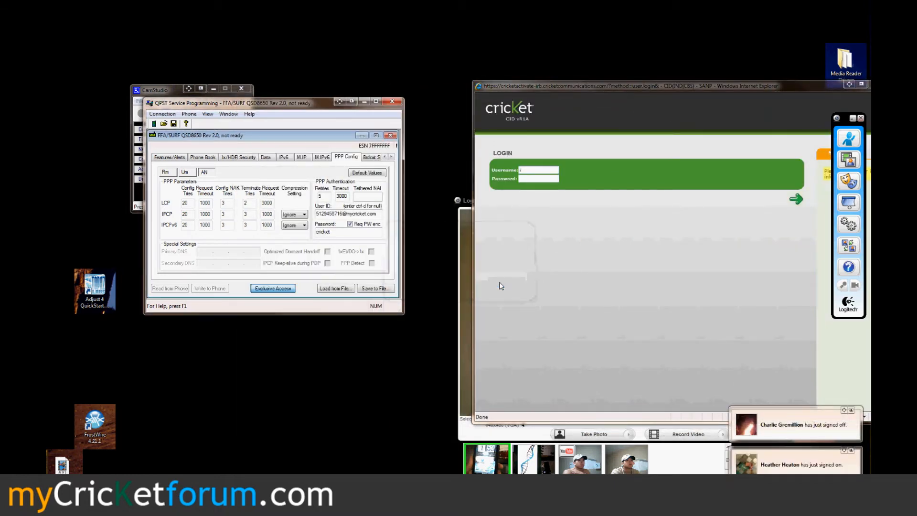
{"action": "left_click", "coordinate": [528, 172]}
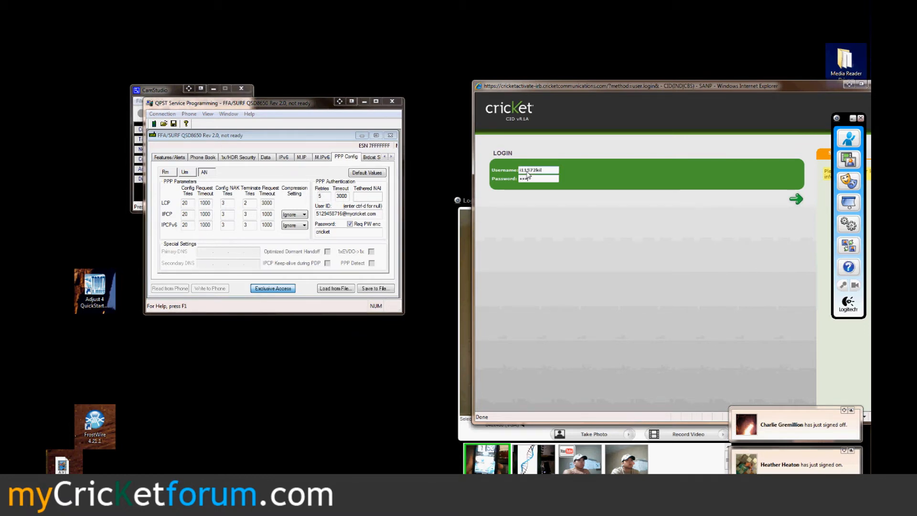
{"action": "key", "text": "Return"}
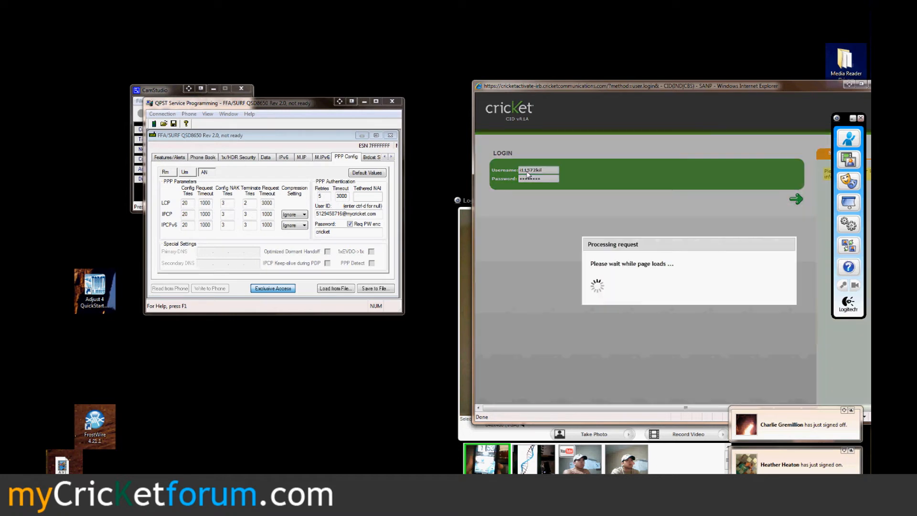
Search for the existing customer by MDN phone number, then minimize the browser
{"action": "left_click", "coordinate": [495, 203]}
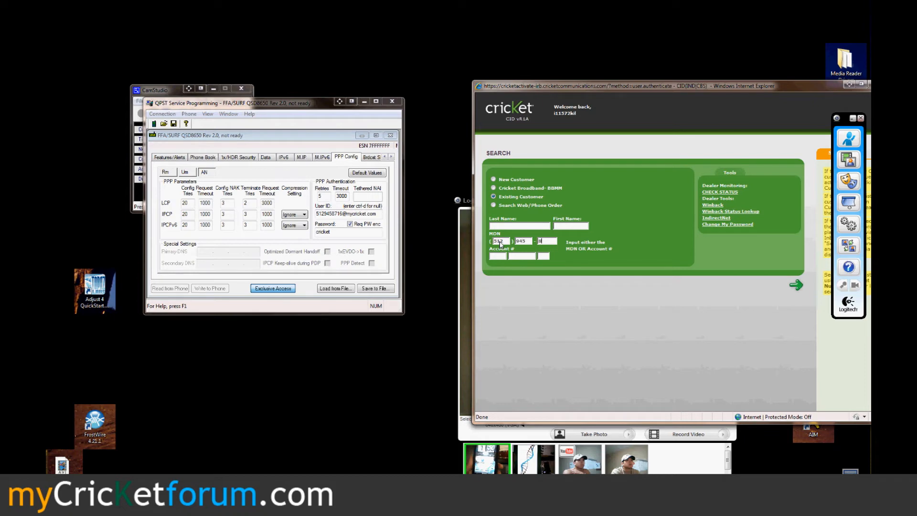
{"action": "type", "text": "8"}
{"action": "key", "text": "Return"}
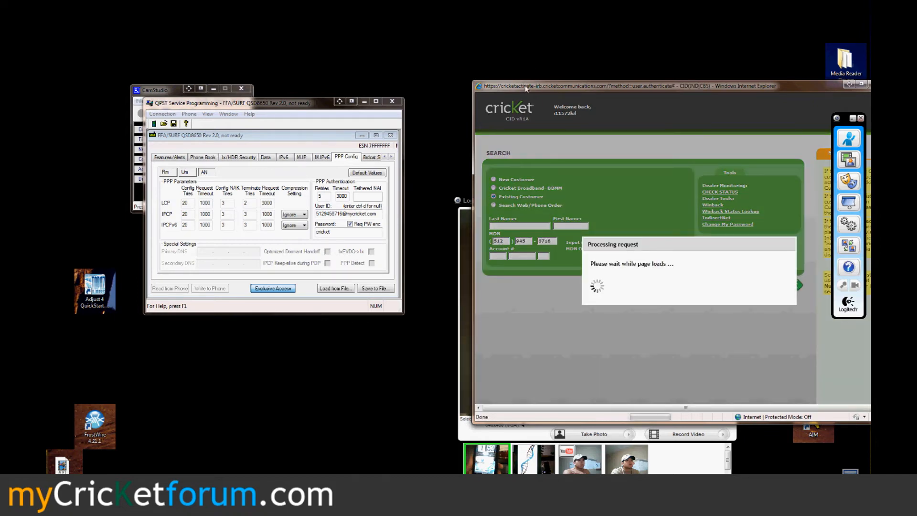
{"action": "left_click", "coordinate": [847, 84]}
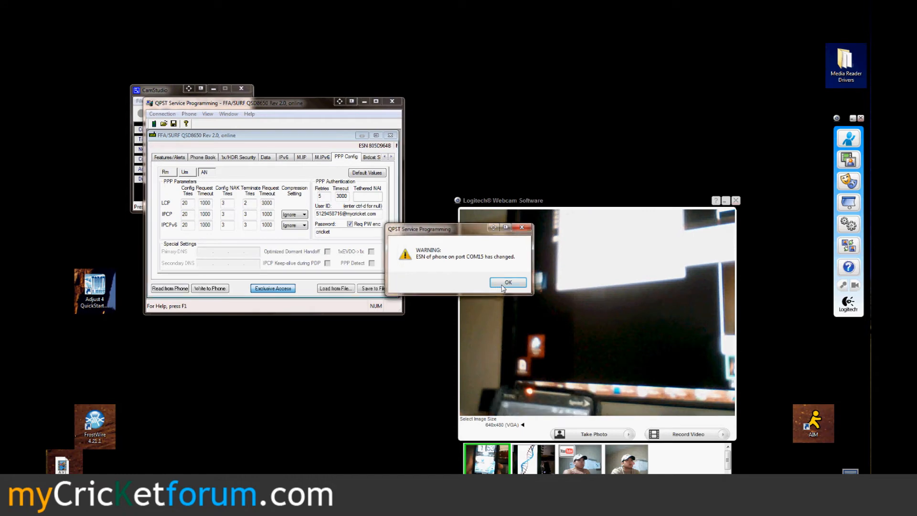
Acknowledge the COM15 ESN-changed warning and watch the phone load via the webcam window
{"action": "left_click", "coordinate": [505, 283]}
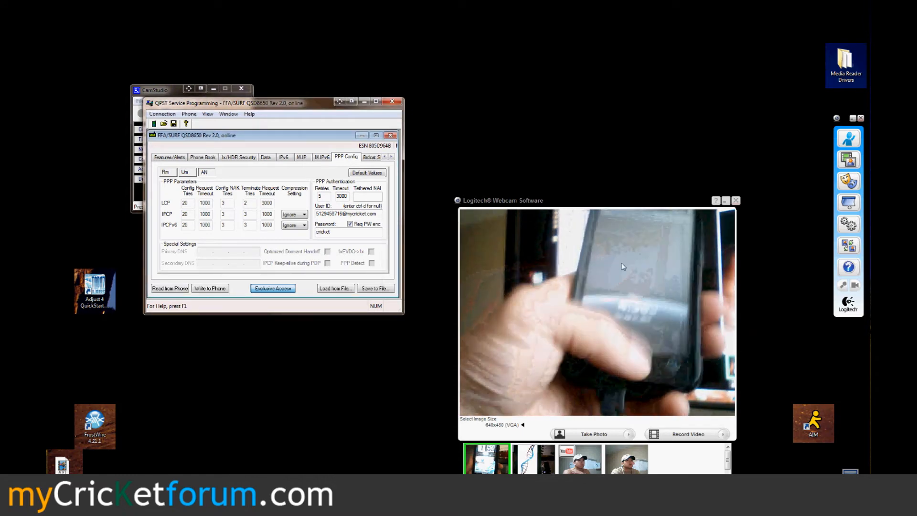
{"action": "left_click", "coordinate": [623, 266]}
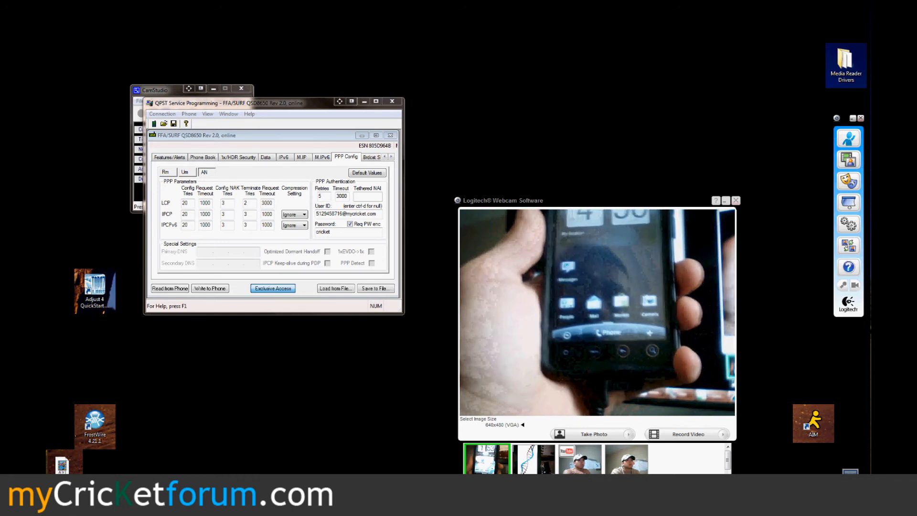
{"action": "left_click", "coordinate": [17, 501]}
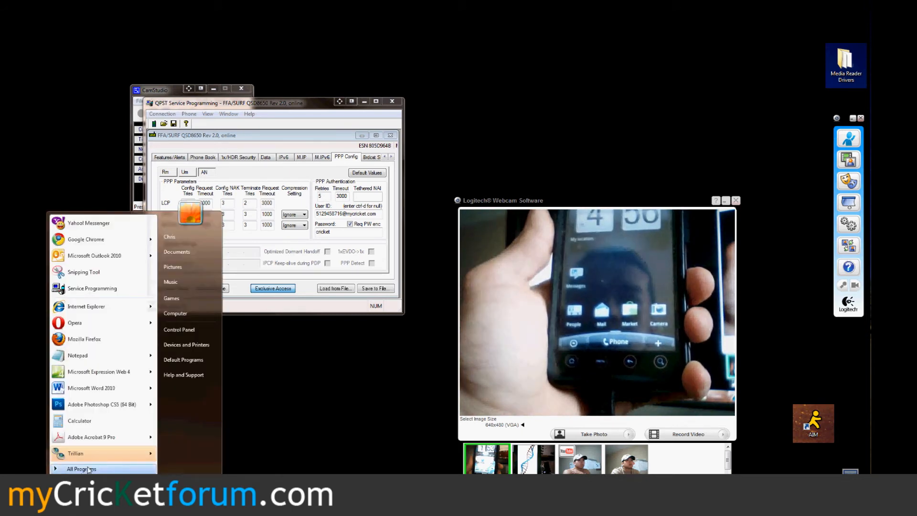
{"action": "type", "text": "cmd"}
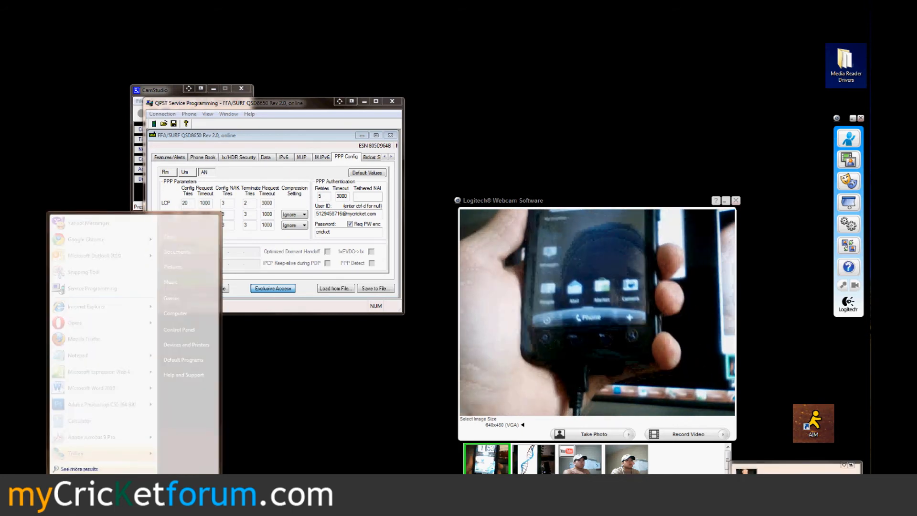
Launch an administrator Command Prompt from the Start menu cmd search
{"action": "key", "text": "Return"}
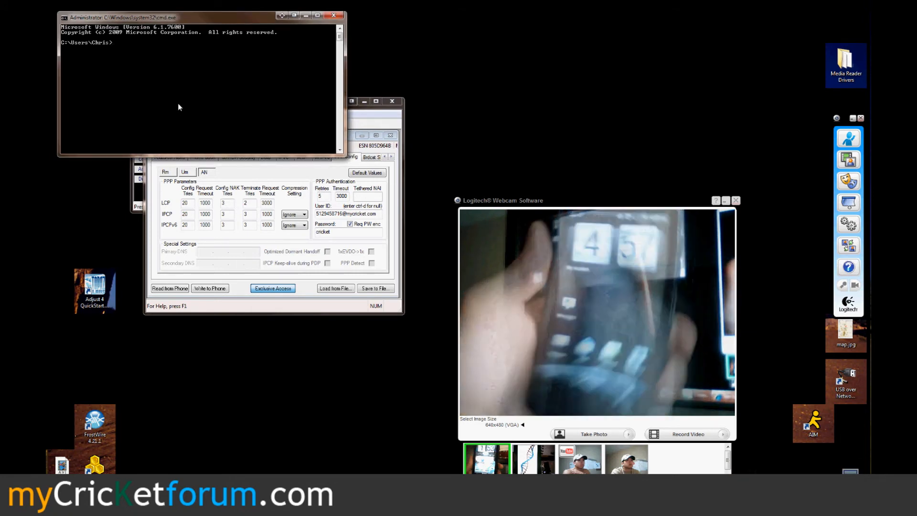
{"action": "type", "text": "cd\\"}
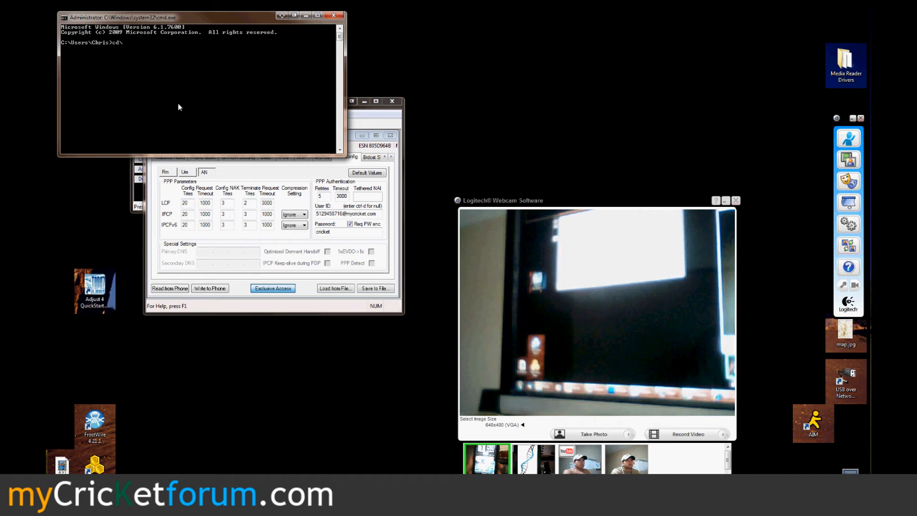
Change to c:\android\tools and run adb install c:\android\apnbackuprestore.apk
{"action": "key", "text": "Return"}
{"action": "type", "text": "cd android\\too"}
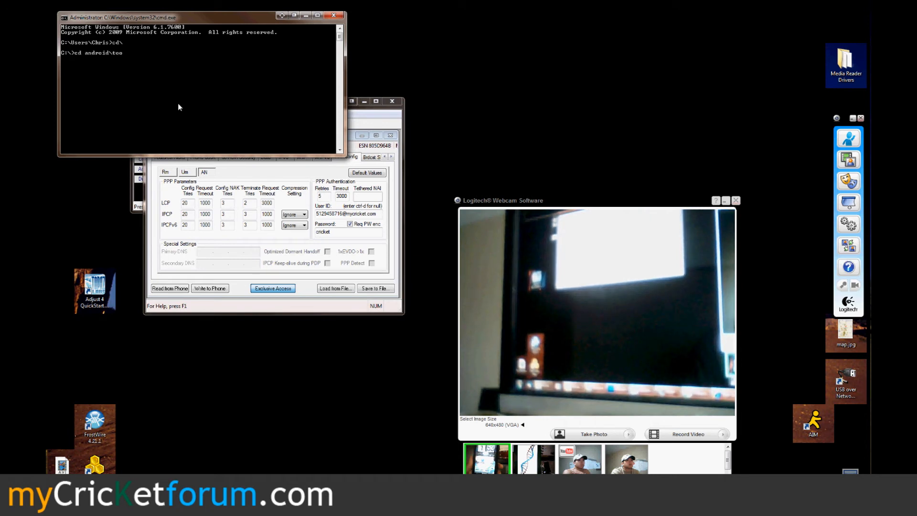
{"action": "type", "text": "ls"}
{"action": "key", "text": "Return"}
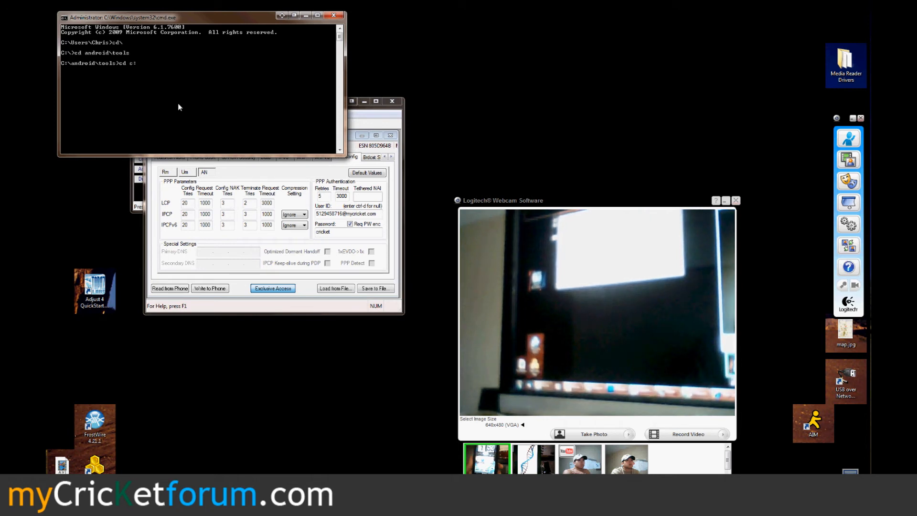
{"action": "key", "text": "BackSpace"}
{"action": "key", "text": "BackSpace"}
{"action": "key", "text": "BackSpace"}
{"action": "type", "text": "adb"}
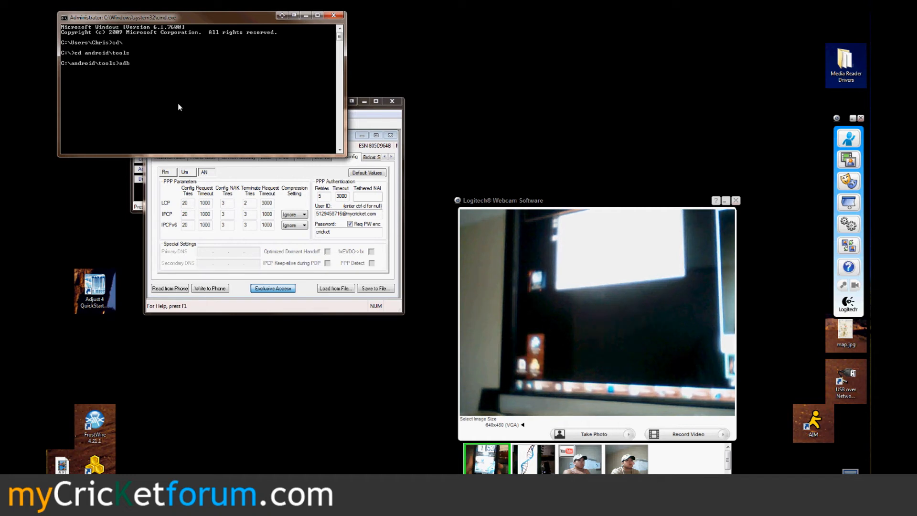
{"action": "type", "text": " install c:\\"}
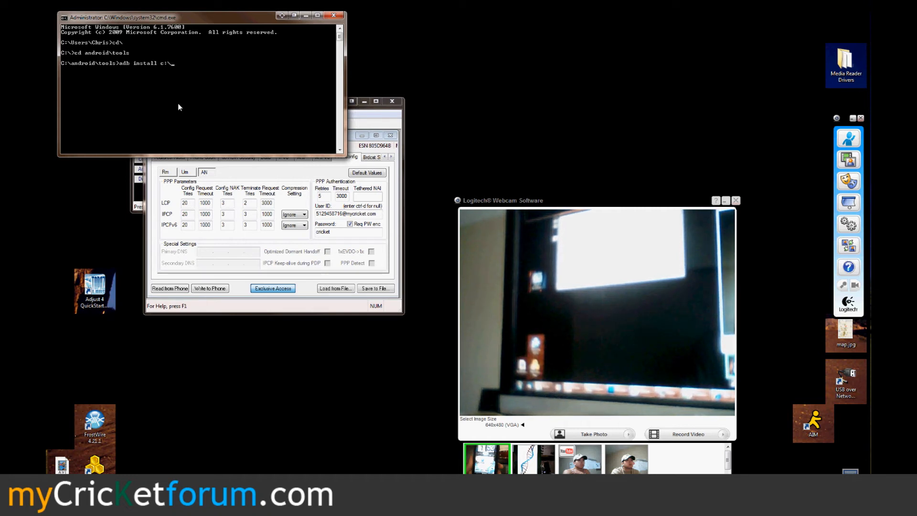
{"action": "type", "text": "android\\anp"}
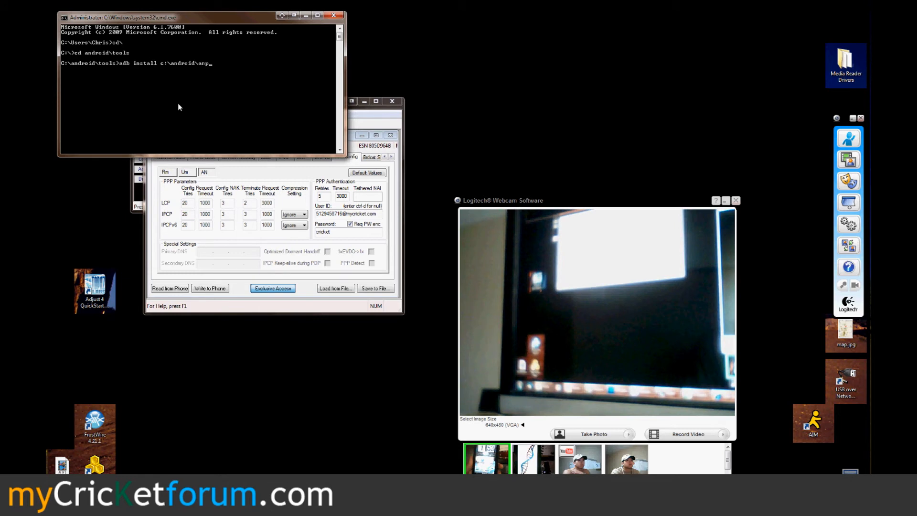
{"action": "key", "text": "BackSpace"}
{"action": "key", "text": "BackSpace"}
{"action": "type", "text": "backup"}
{"action": "type", "text": "restore.apk"}
{"action": "key", "text": "Return"}
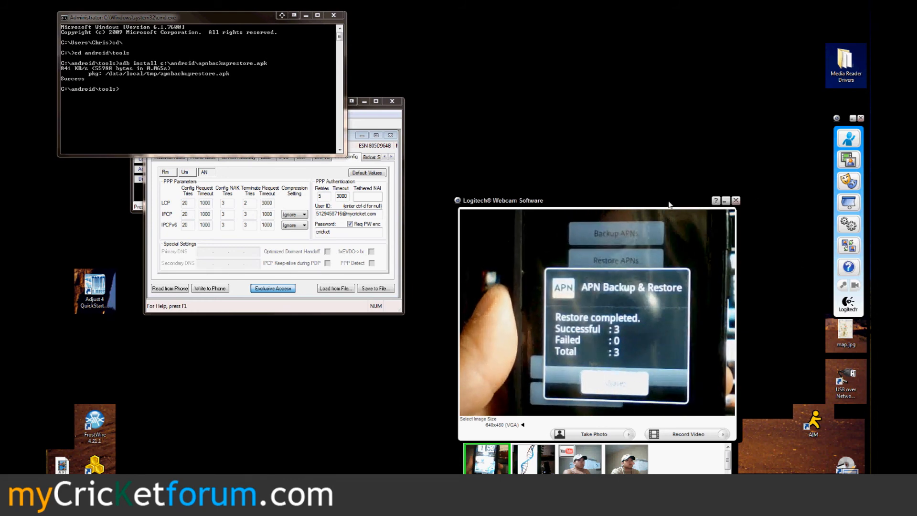
Move the webcam preview lower-left on the desktop and refocus the Command Prompt window
{"action": "left_click_drag", "start_coordinate": [666, 203], "coordinate": [494, 251]}
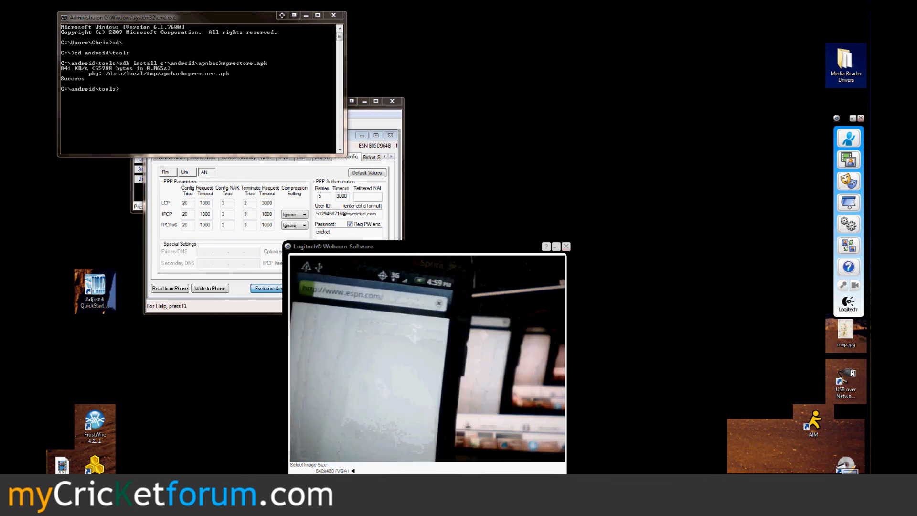
{"action": "left_click", "coordinate": [230, 120]}
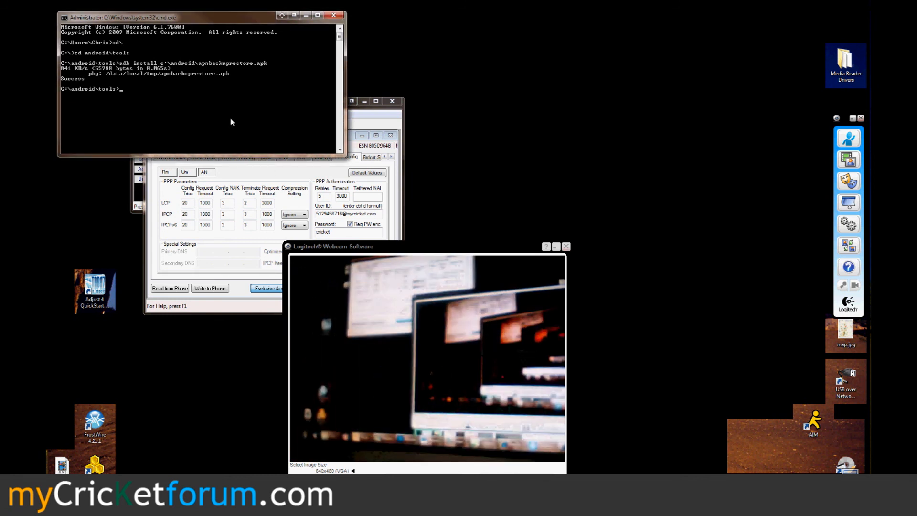